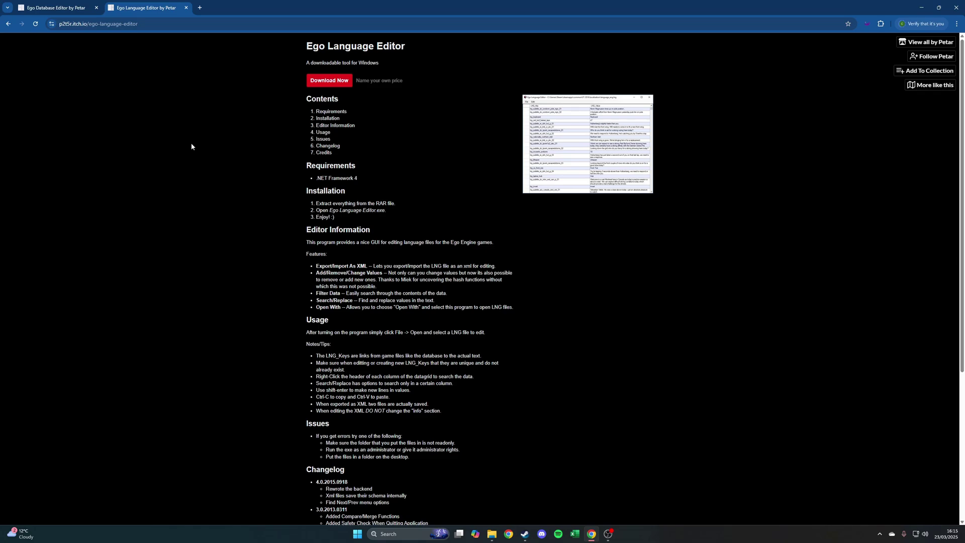
# Go back to the Ego Language Editor itch.io page and start its Download Now.
pyautogui.click(43, 10)
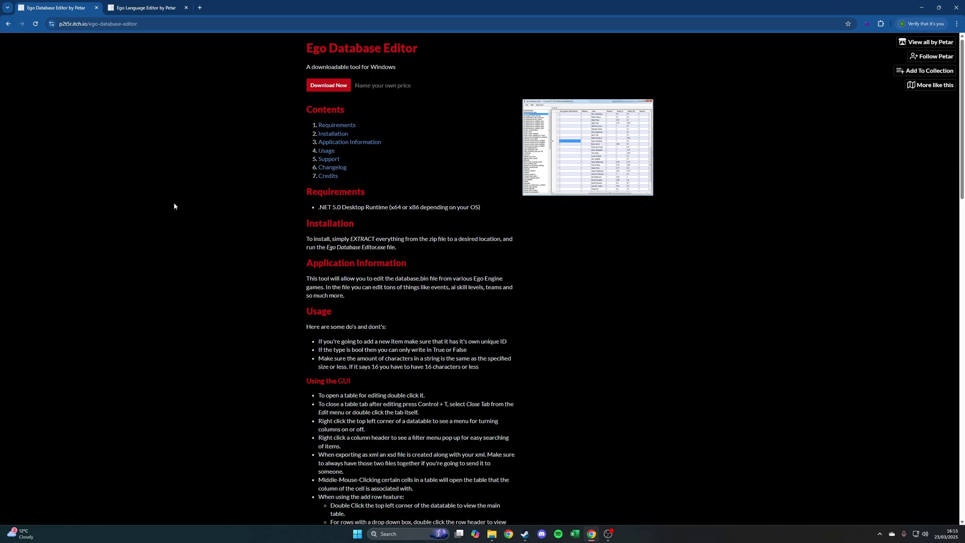
pyautogui.hotkey('ctrl', 'Tab')
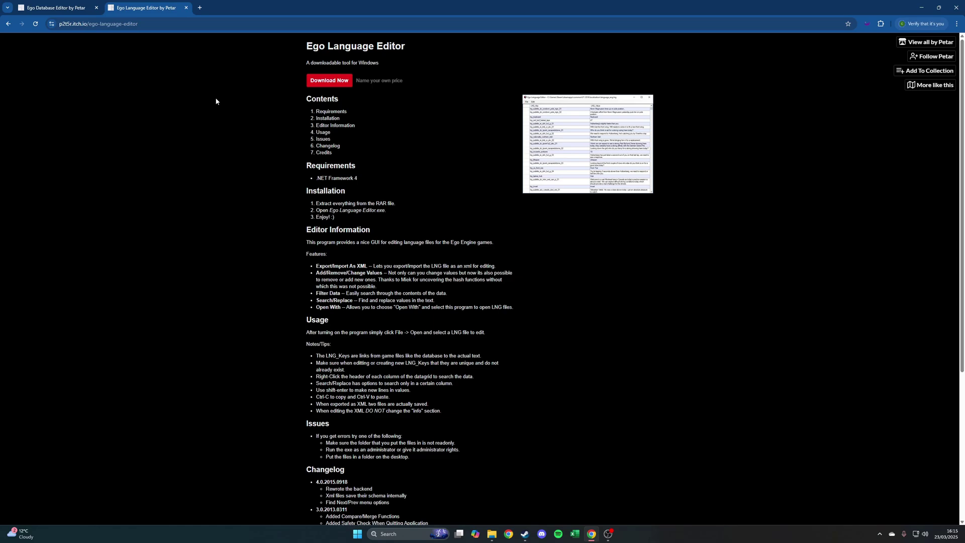
pyautogui.click(329, 81)
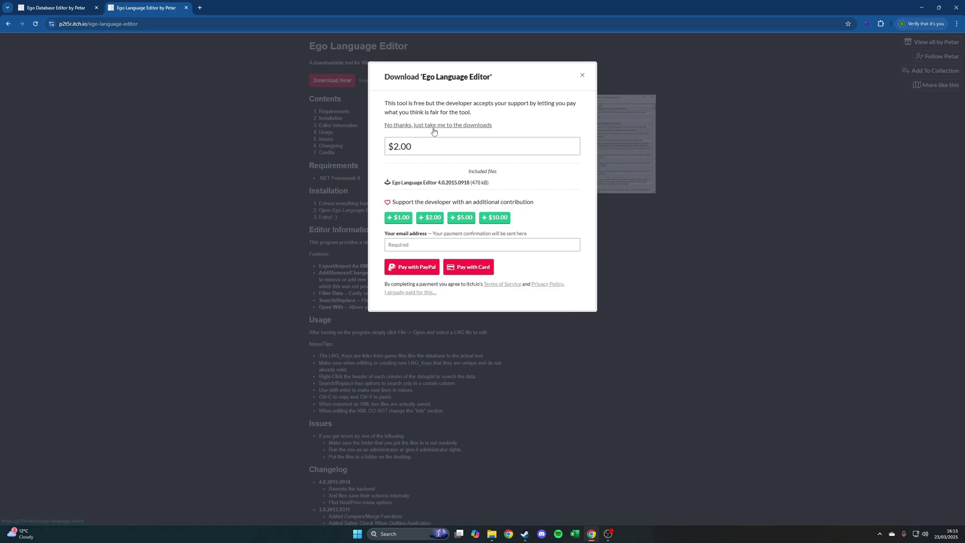
# Skip the payment prompt and download the Ego Language Editor zip.
pyautogui.click(441, 126)
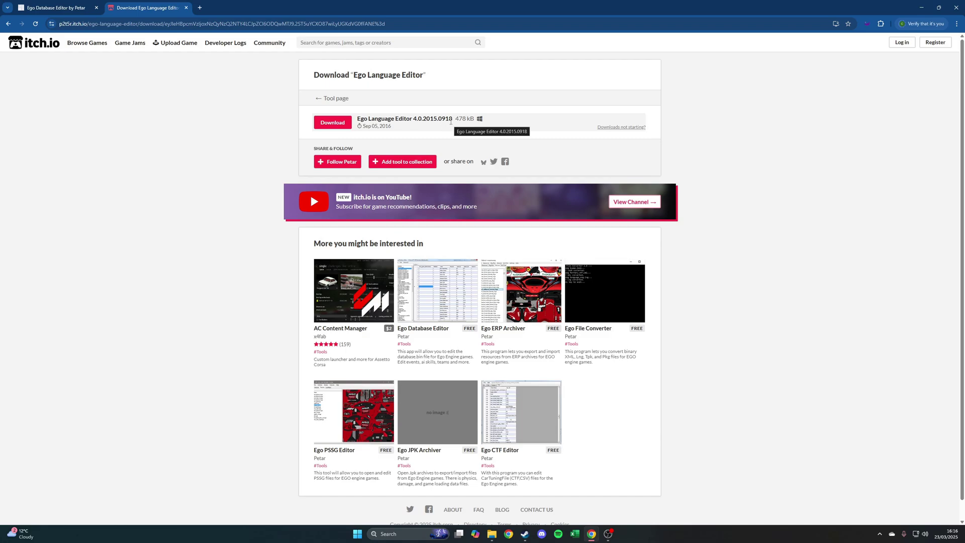
pyautogui.click(334, 124)
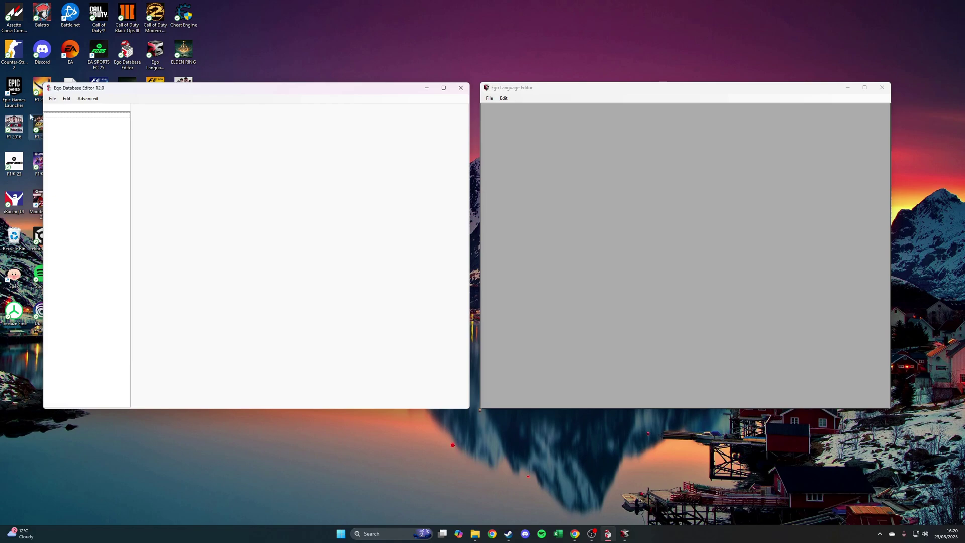
# Open database.bin from D:\SteamLibrary\steamapps\common\f12013\database in Ego Database Editor.
pyautogui.click(54, 100)
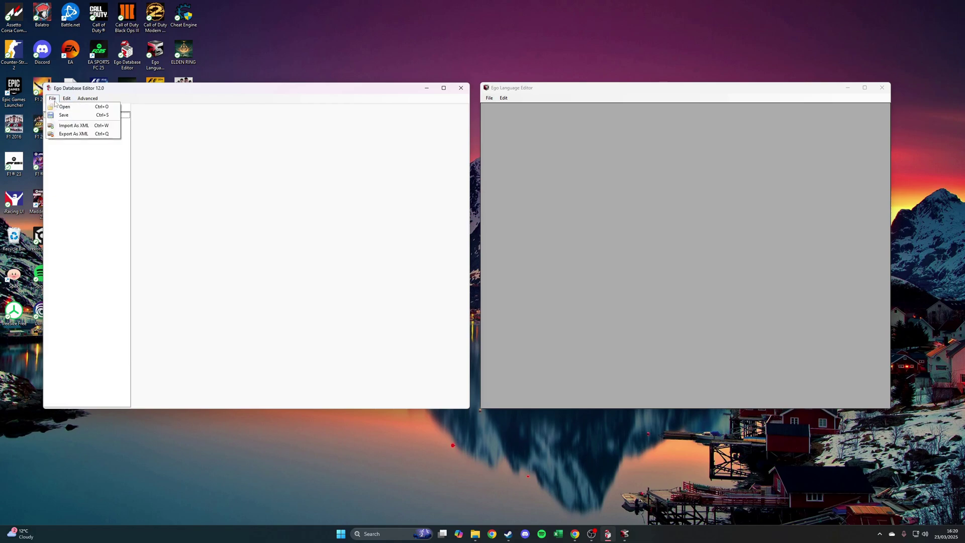
pyautogui.click(87, 109)
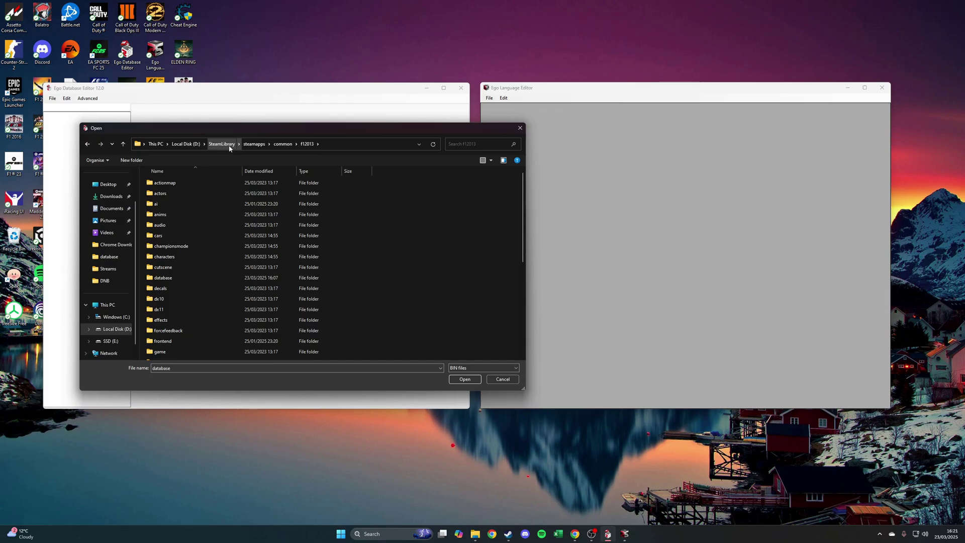
pyautogui.click(342, 143)
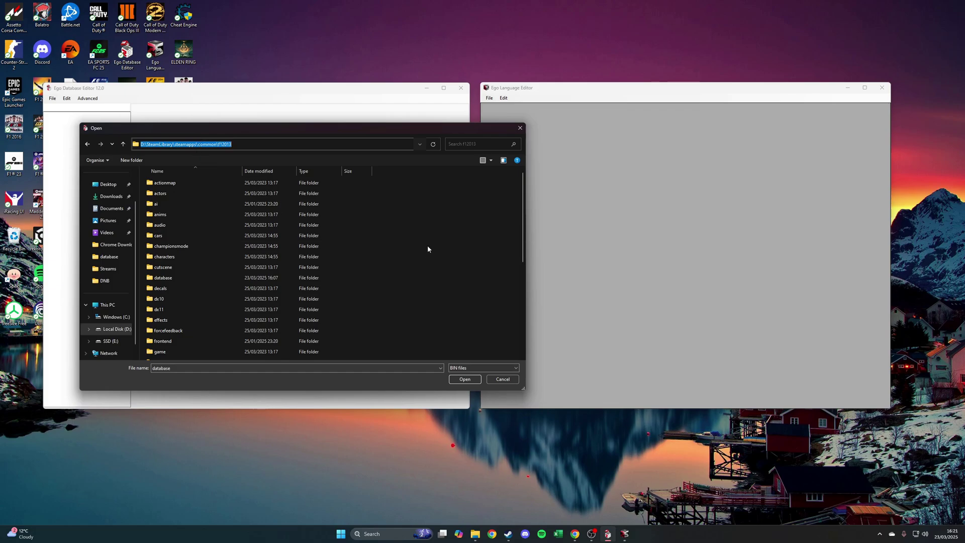
pyautogui.click(458, 248)
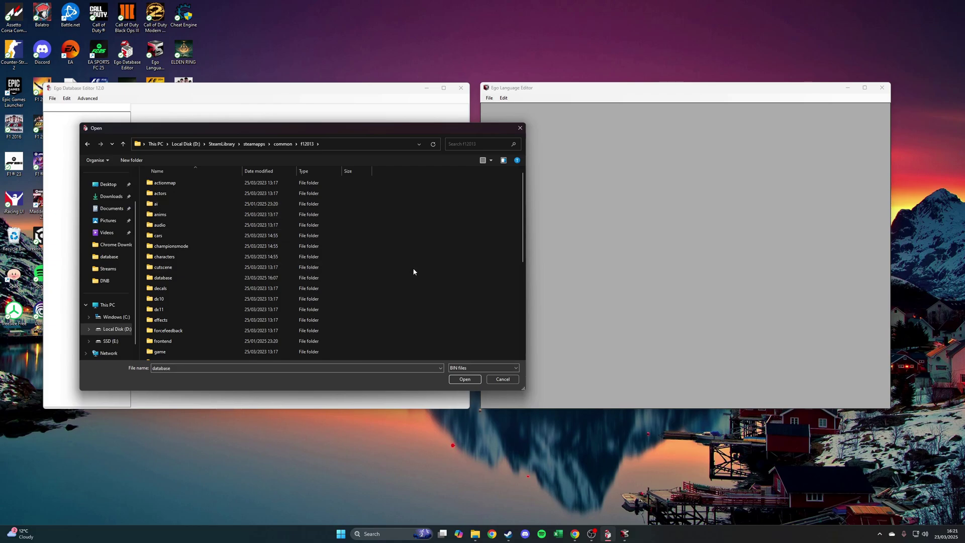
pyautogui.doubleClick(166, 278)
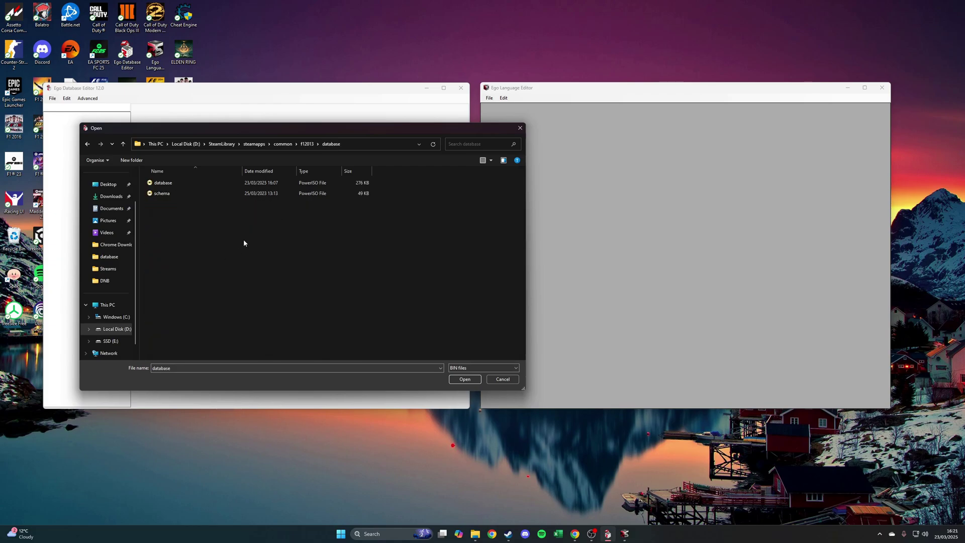
pyautogui.doubleClick(182, 184)
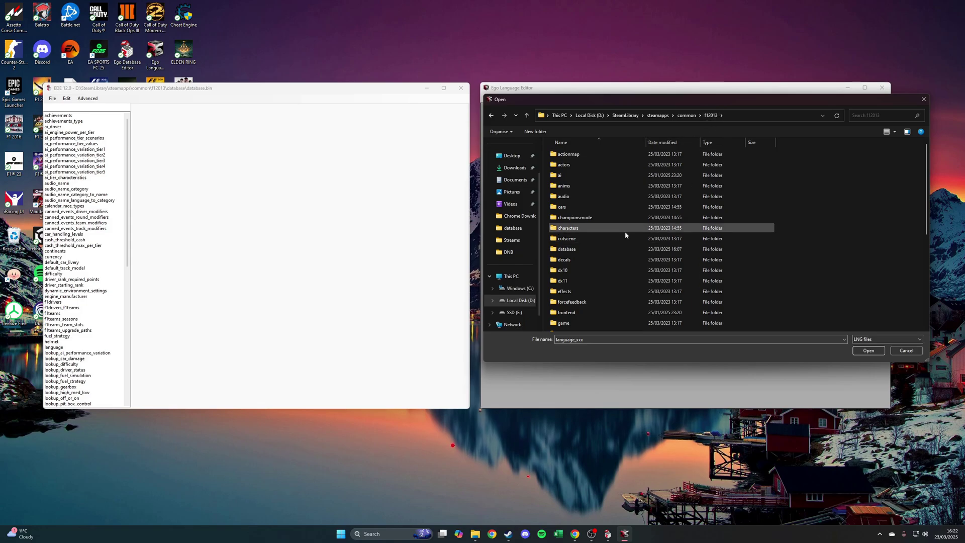
# Open language_eng.lng from the f12013\language folder.
pyautogui.scroll(-4, 626, 234)
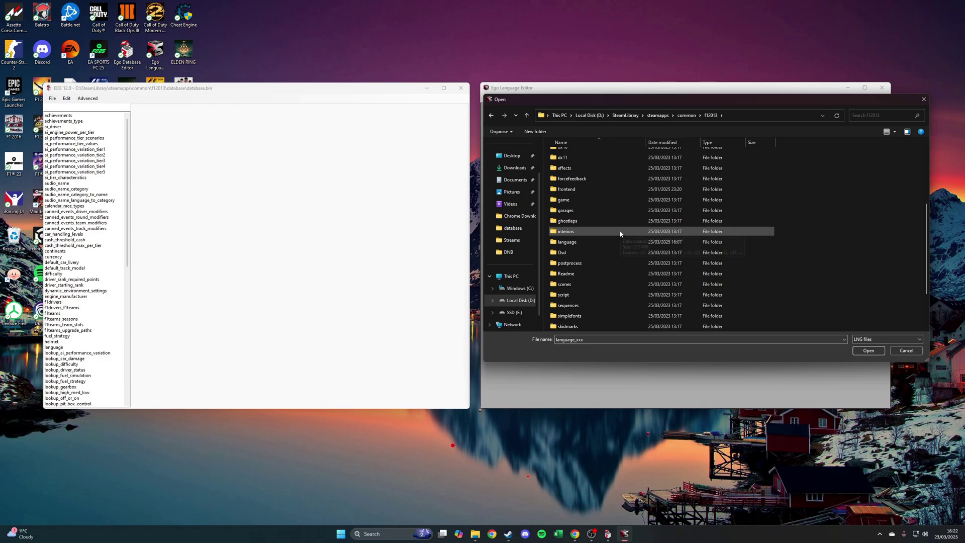
pyautogui.doubleClick(581, 246)
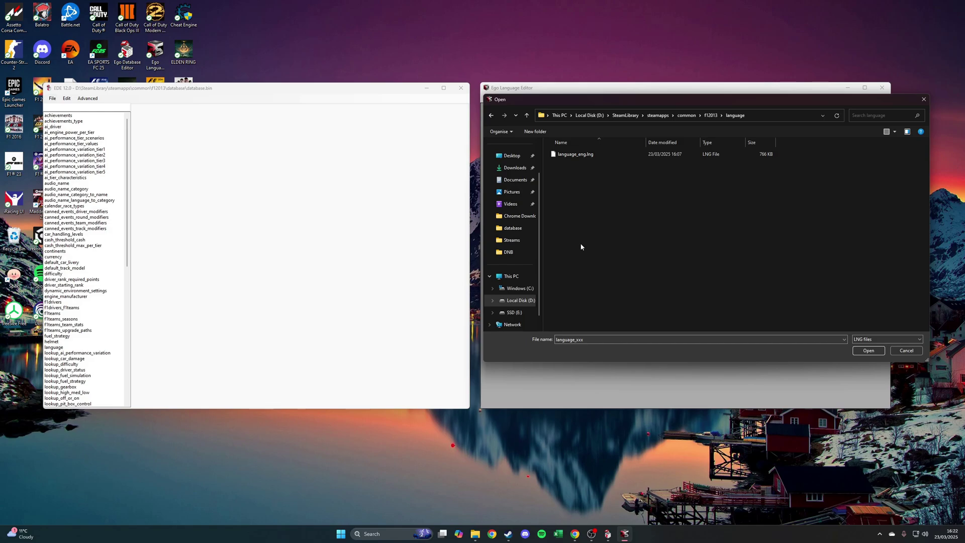
pyautogui.click(604, 155)
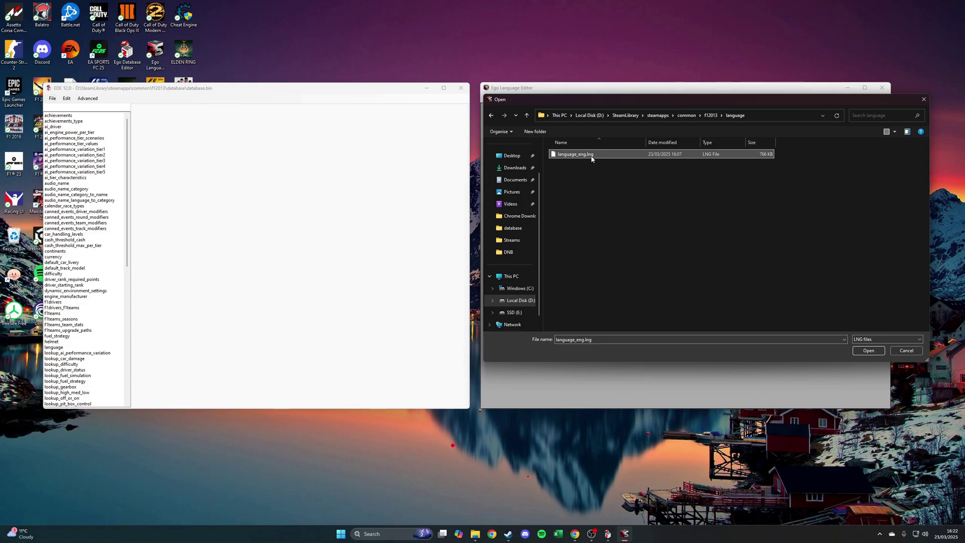
pyautogui.doubleClick(592, 157)
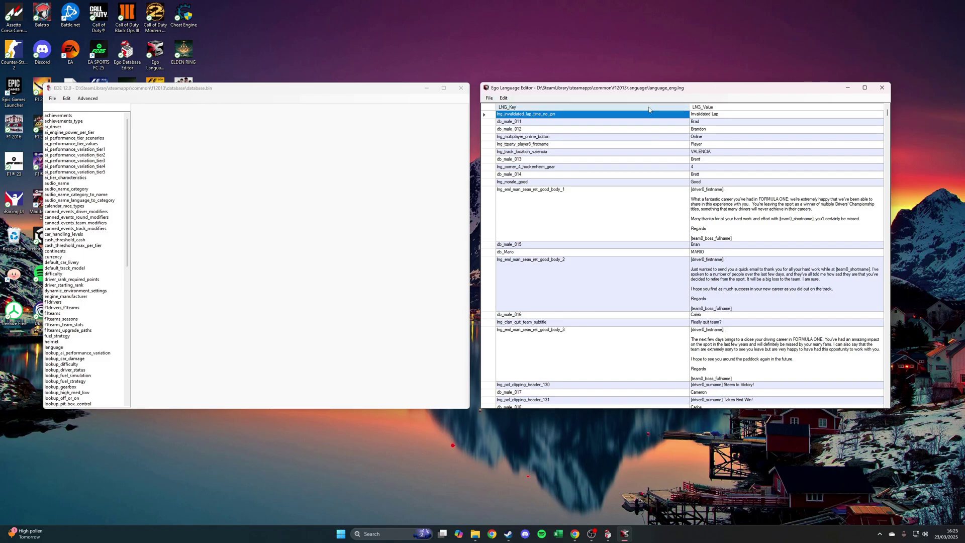
# Sort the language entries alphabetically by LNG_Key and scroll down to db_Felipe.
pyautogui.click(504, 99)
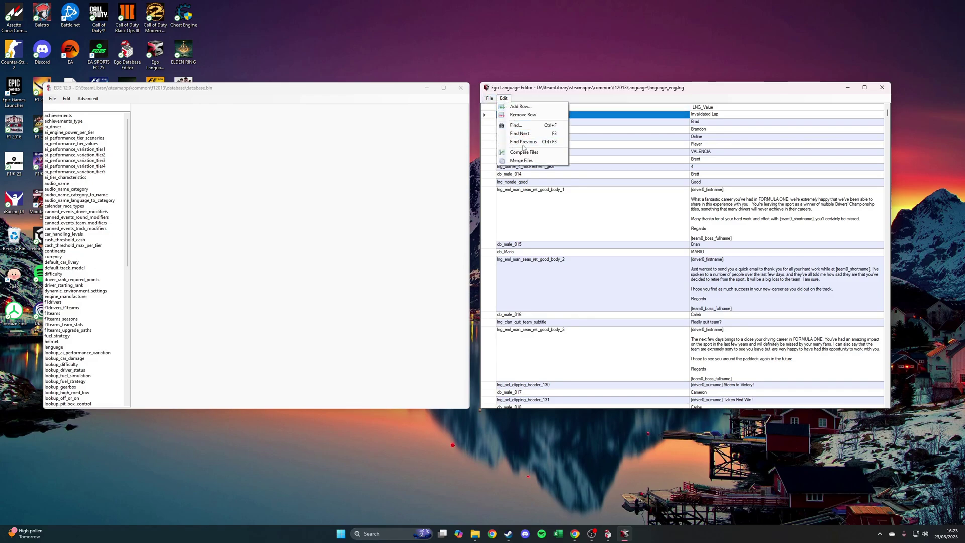
pyautogui.click(615, 102)
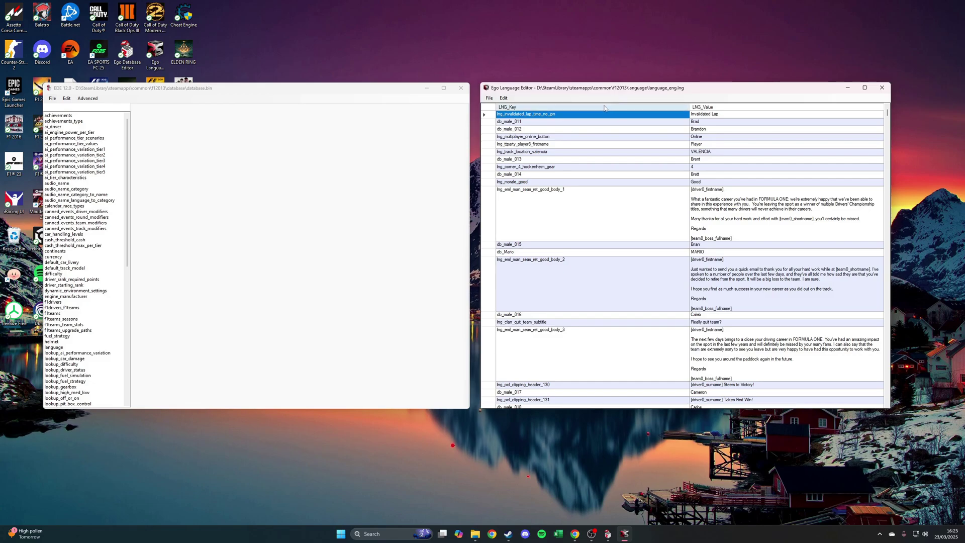
pyautogui.click(604, 107)
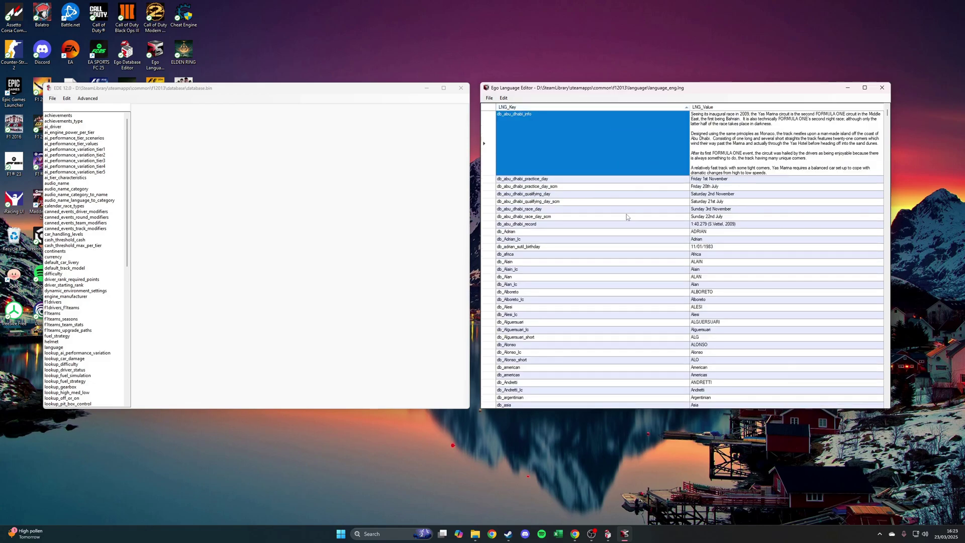
pyautogui.scroll(-8, 642, 229)
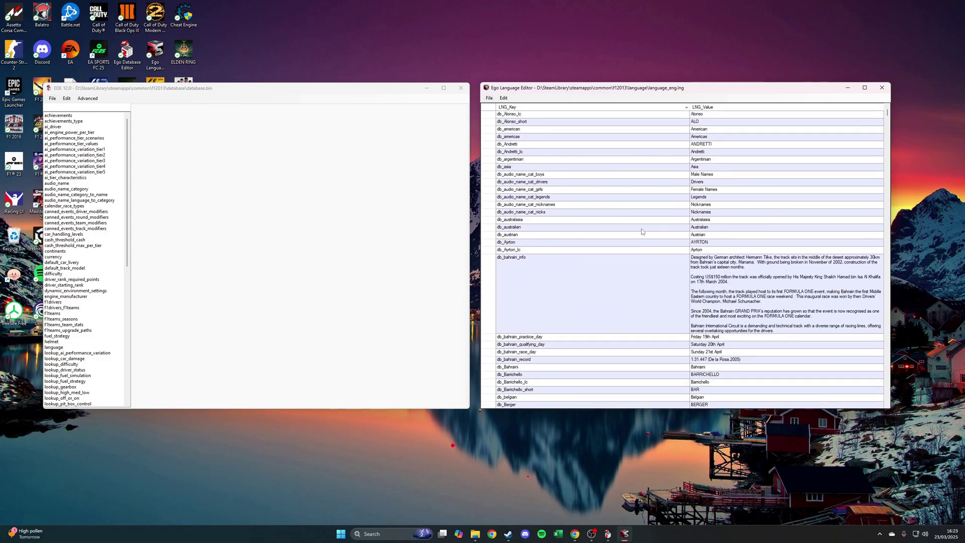
pyautogui.scroll(-15, 641, 231)
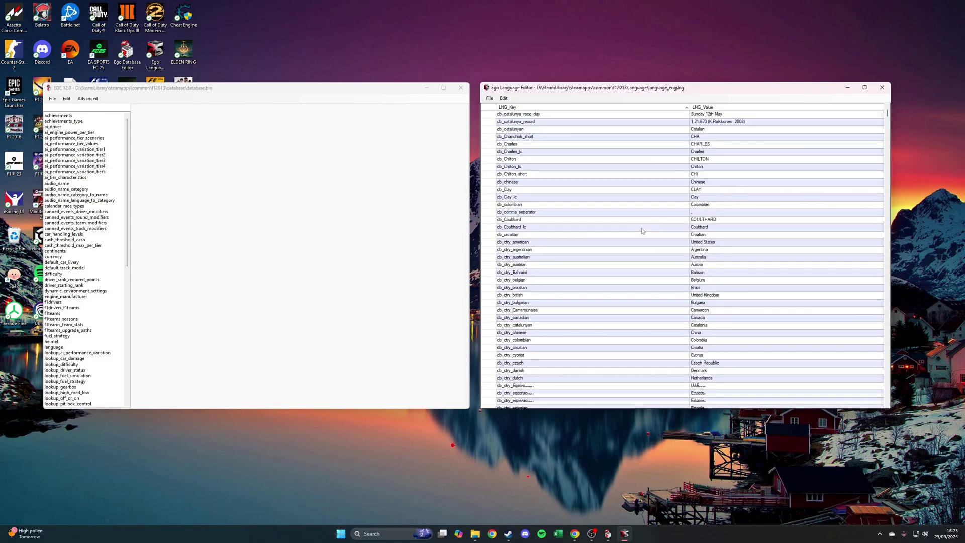
pyautogui.scroll(-15, 641, 230)
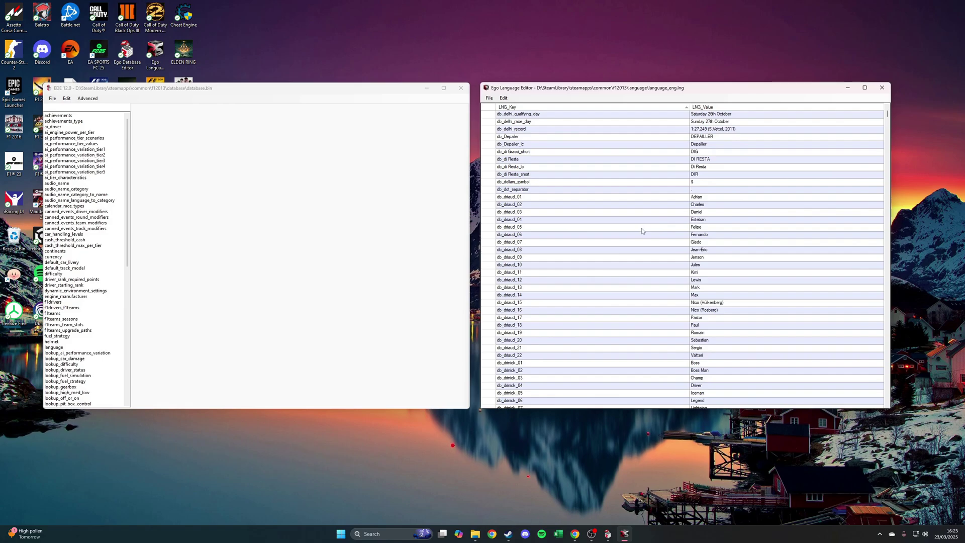
pyautogui.scroll(-4, 641, 230)
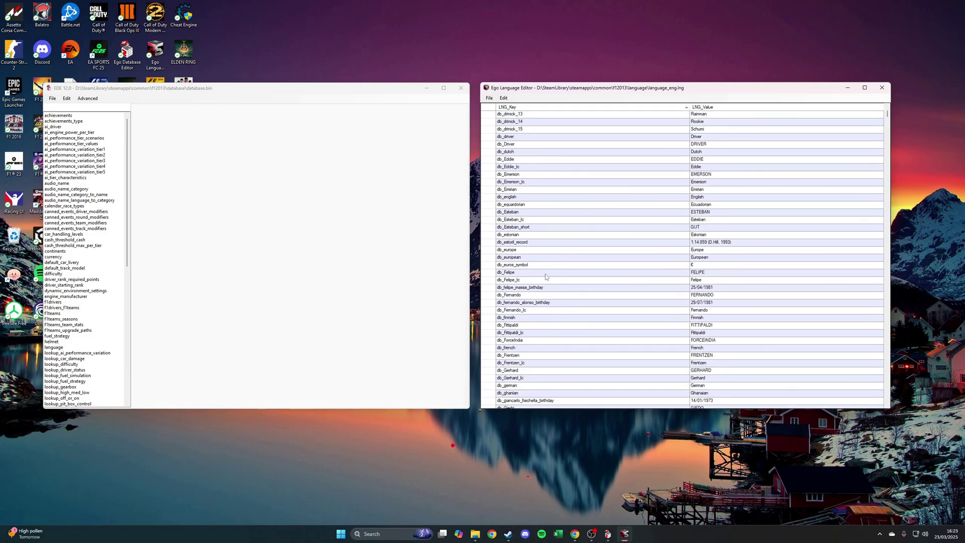
# Change the db_Felipe value to ROBERT and db_Felipe_lc to Robert.
pyautogui.click(635, 274)
pyautogui.moveTo(635, 276); pyautogui.dragTo(714, 282)
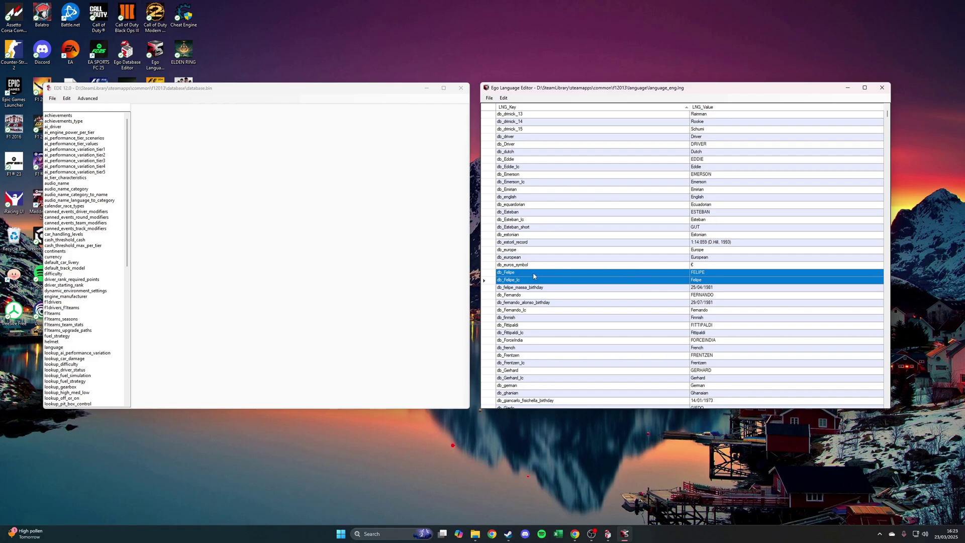
pyautogui.click(518, 273)
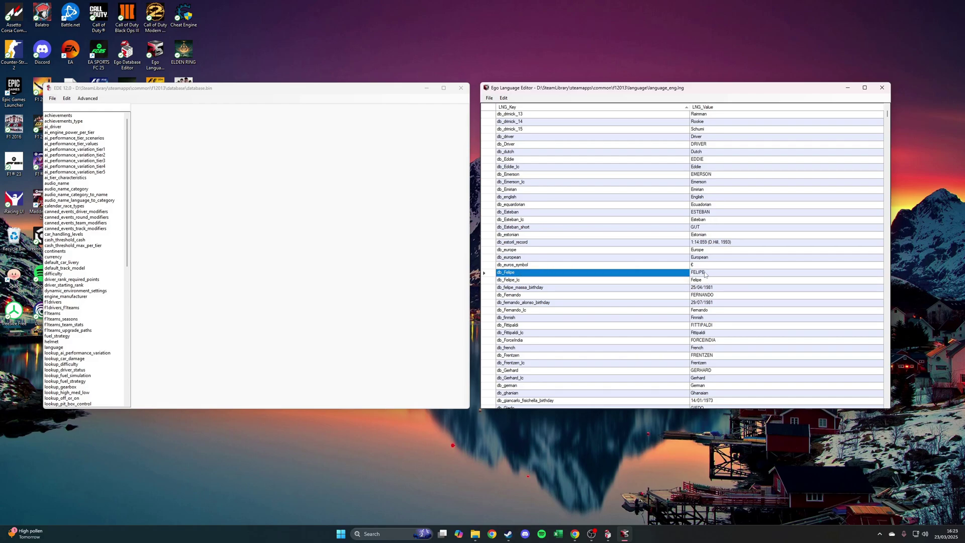
pyautogui.press('Down')
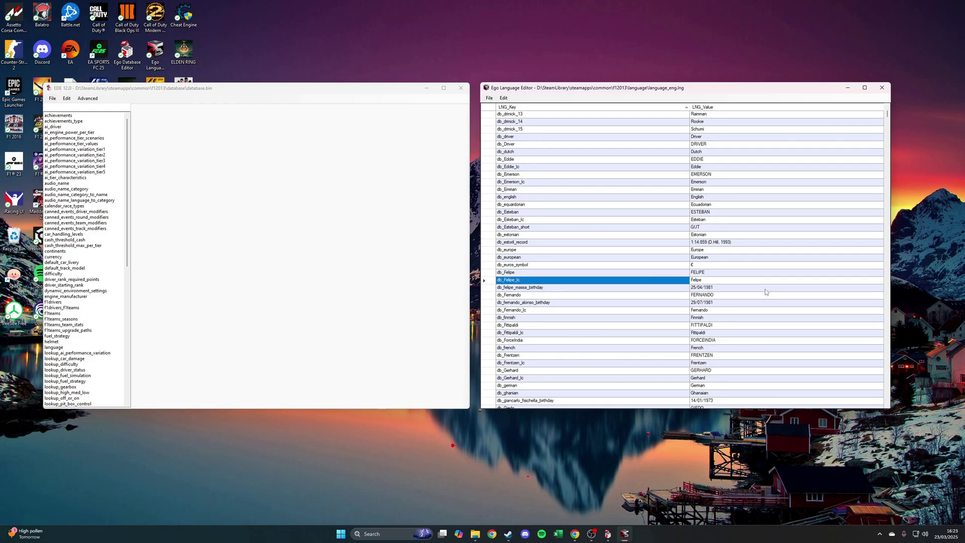
pyautogui.click(711, 274)
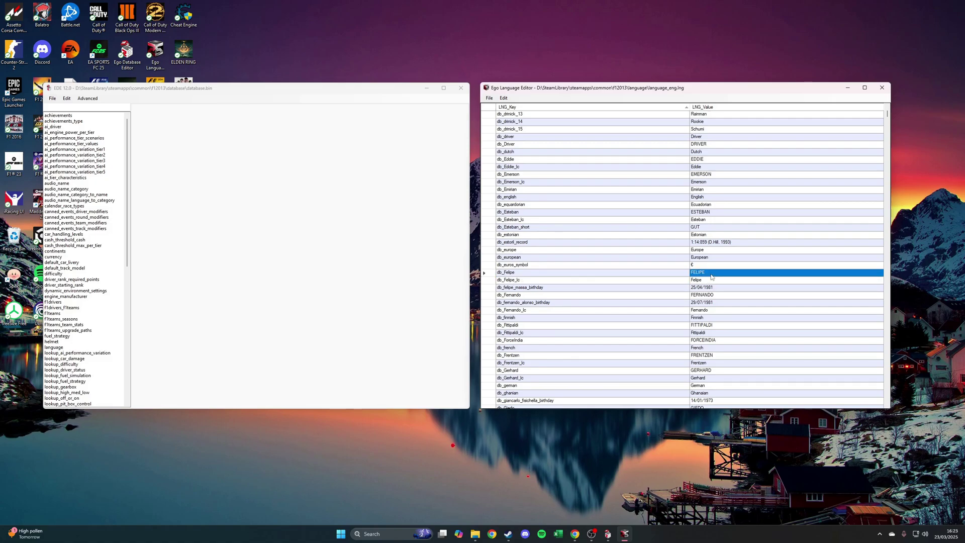
pyautogui.write('ROBERT')
pyautogui.press('Return')
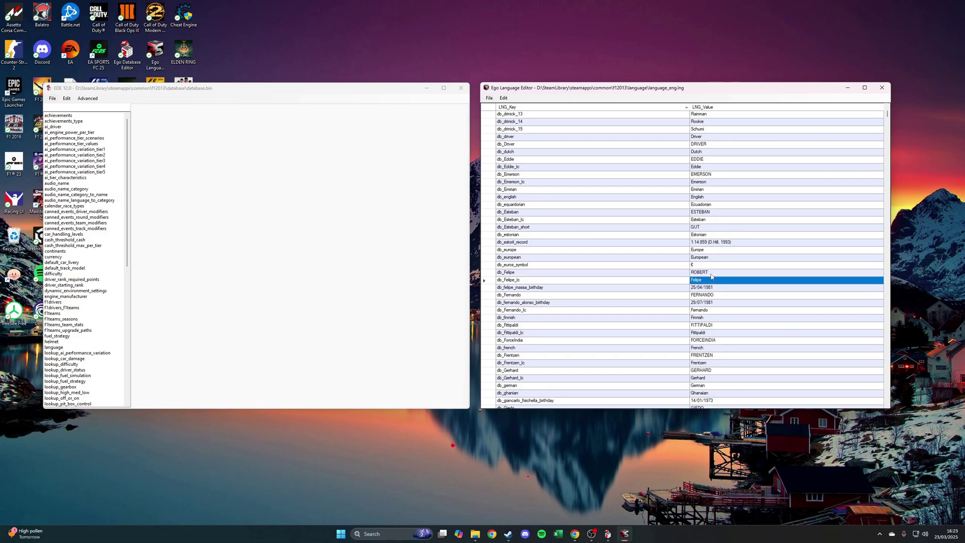
pyautogui.write('Robert')
pyautogui.press('Return')
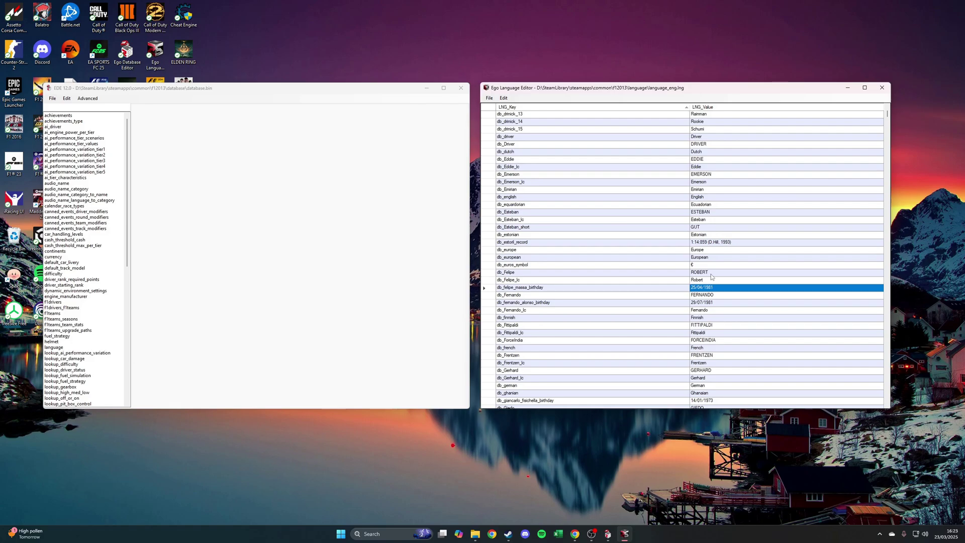
# Find the db_Massa entries and enter KUBICA as the db_Massa value.
pyautogui.scroll(-15, 765, 348)
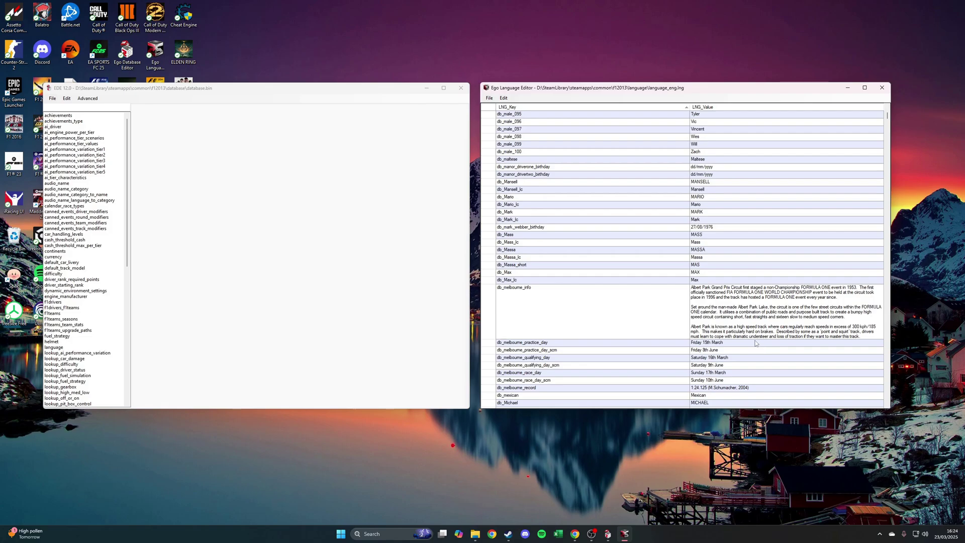
pyautogui.moveTo(529, 260); pyautogui.dragTo(708, 265)
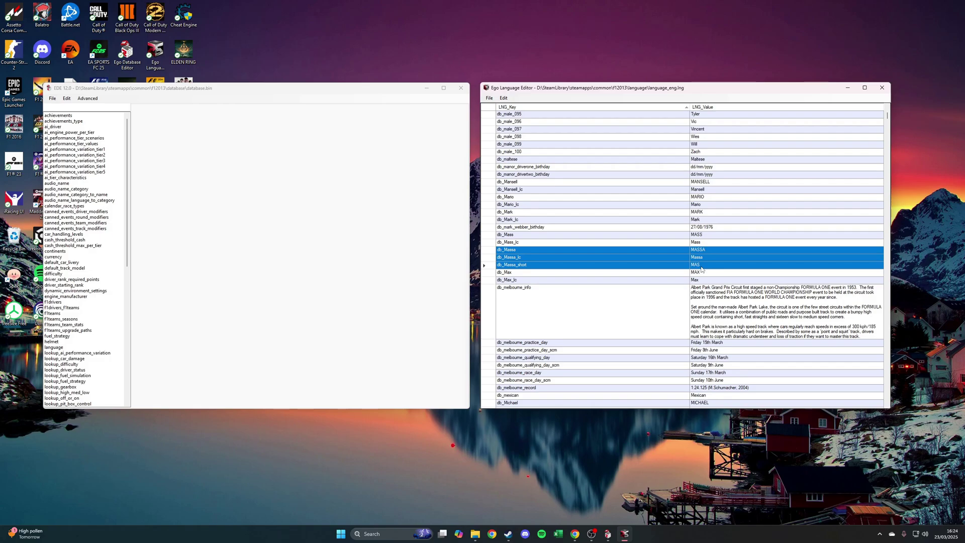
pyautogui.click(701, 267)
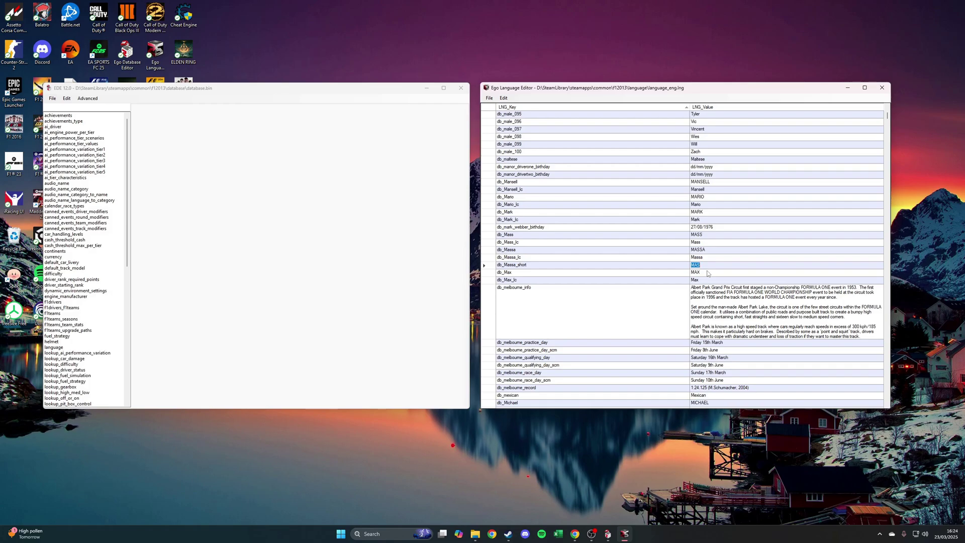
pyautogui.click(712, 252)
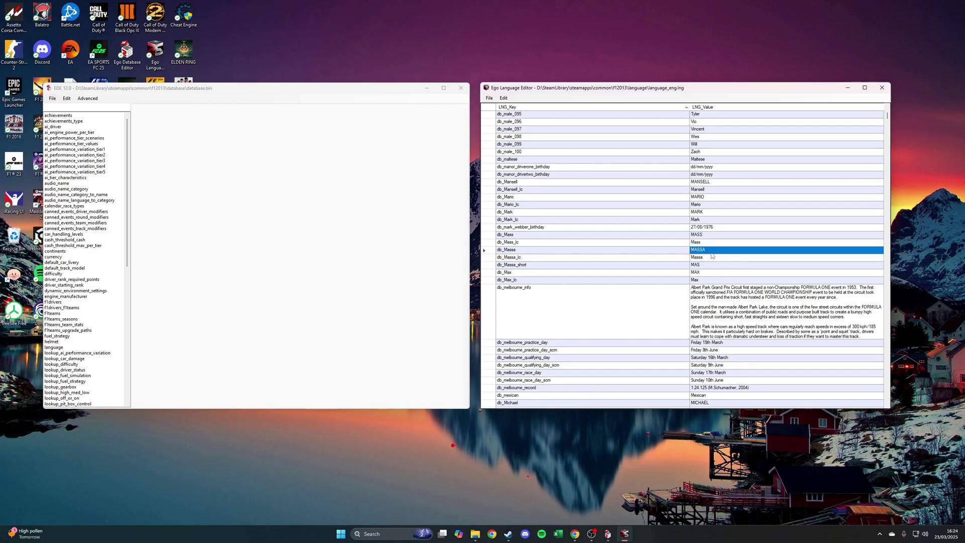
pyautogui.write('KUBICA')
# Set db_Massa_lc to Kubica and db_Massa_short to KUB.
pyautogui.click(712, 255)
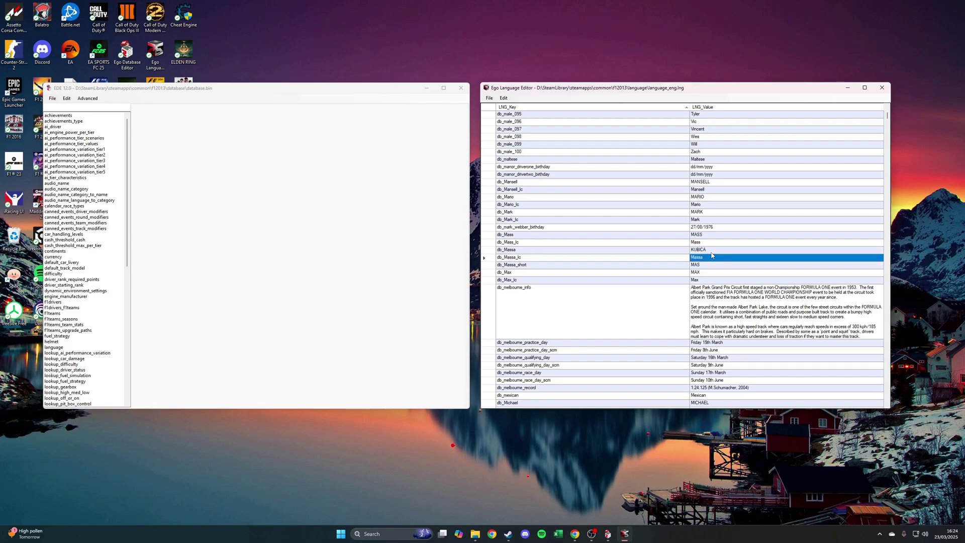
pyautogui.write('K')
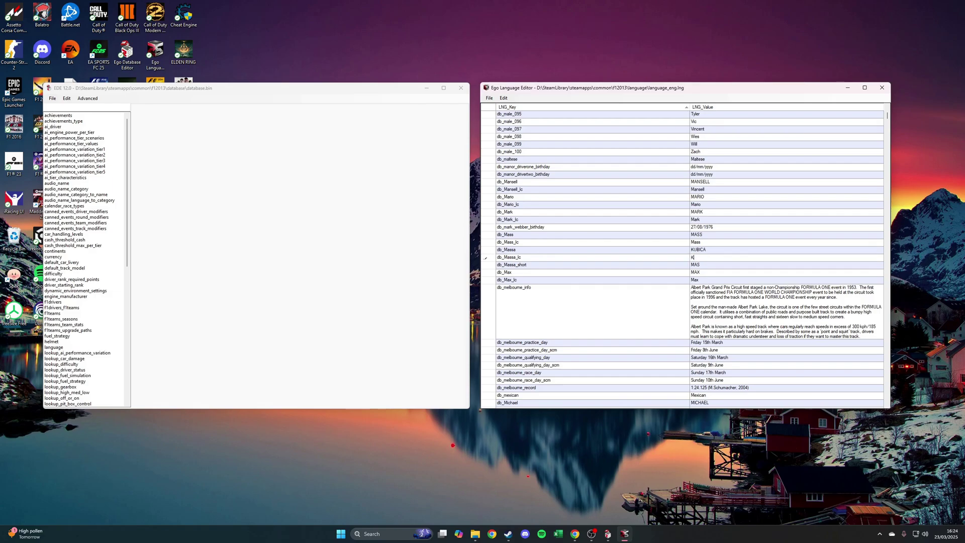
pyautogui.write('ubica')
pyautogui.press('Return')
pyautogui.write('KUB')
pyautogui.press('Return')
pyautogui.press('Up')
pyautogui.press('Up')
pyautogui.press('Up')
pyautogui.press('Left')
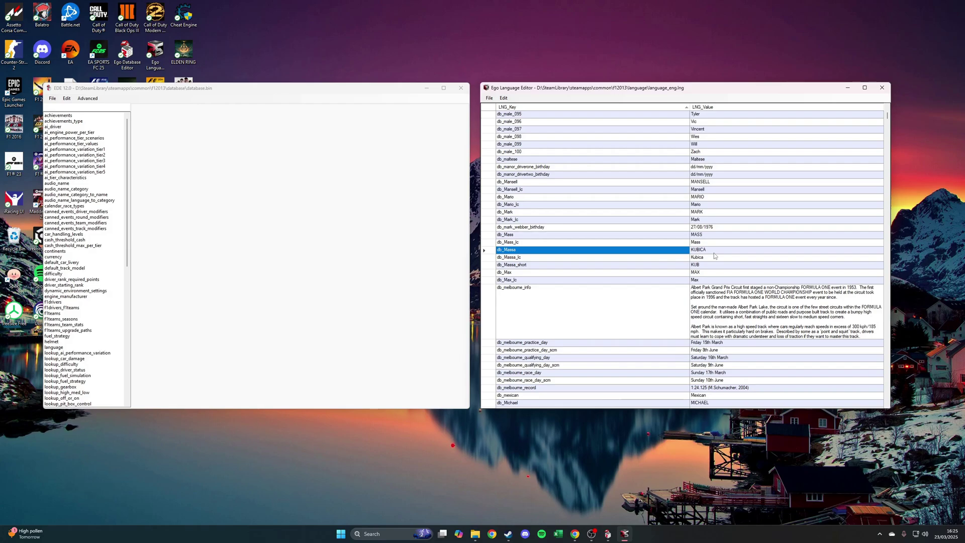
# Save the file as language_eng, confirming replacement of the existing language_eng.lng.
pyautogui.click(489, 97)
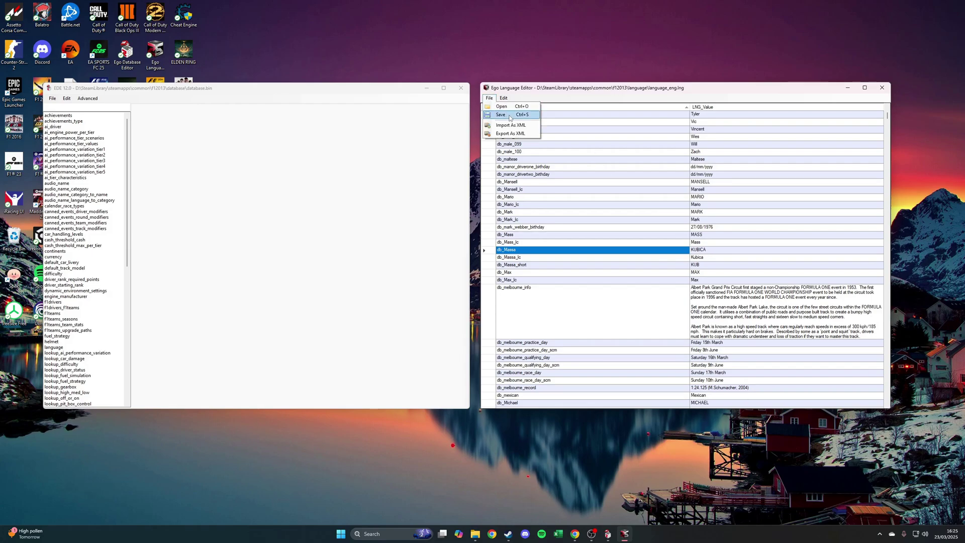
pyautogui.click(501, 115)
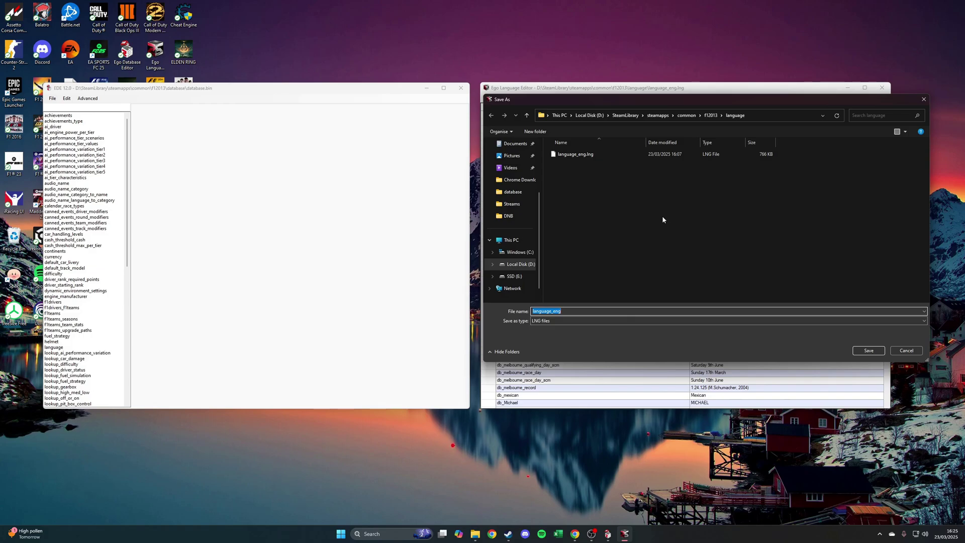
pyautogui.click(870, 354)
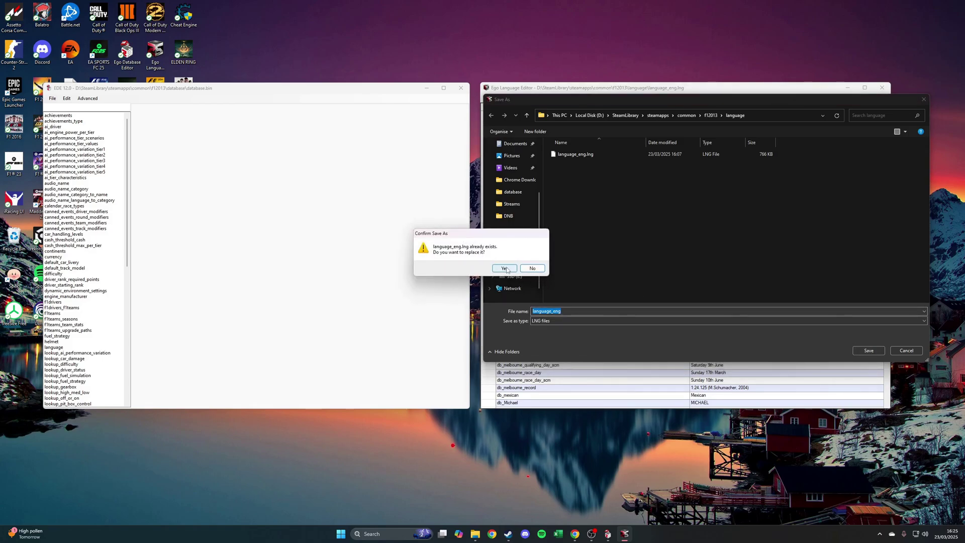
pyautogui.click(505, 269)
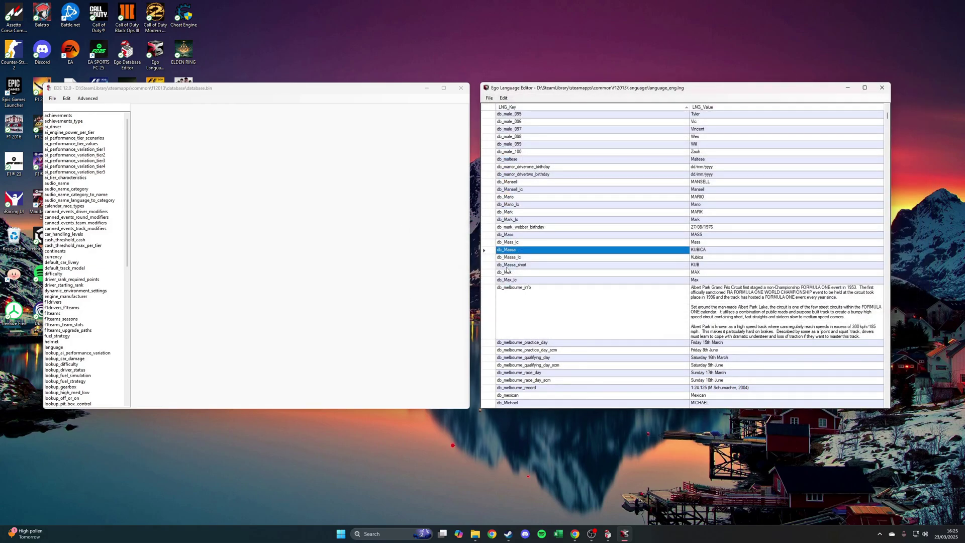
# Open the f1drivers table and scroll to short_name_string_id in the felipe_massa row.
pyautogui.click(711, 259)
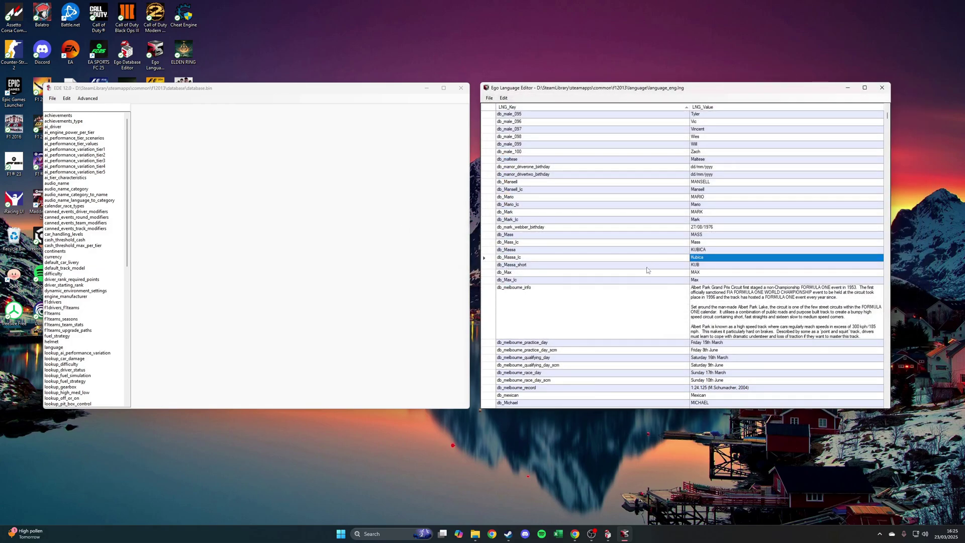
pyautogui.click(303, 275)
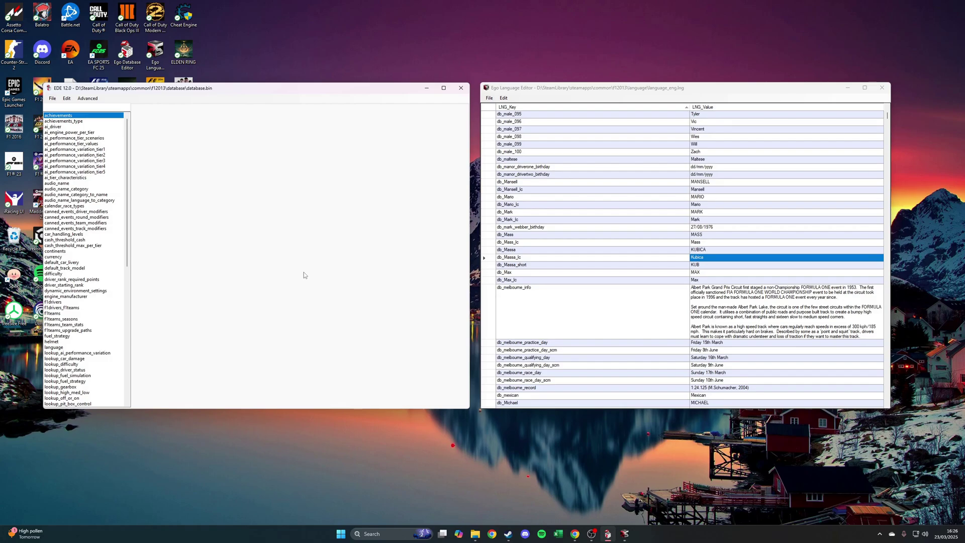
pyautogui.click(83, 303)
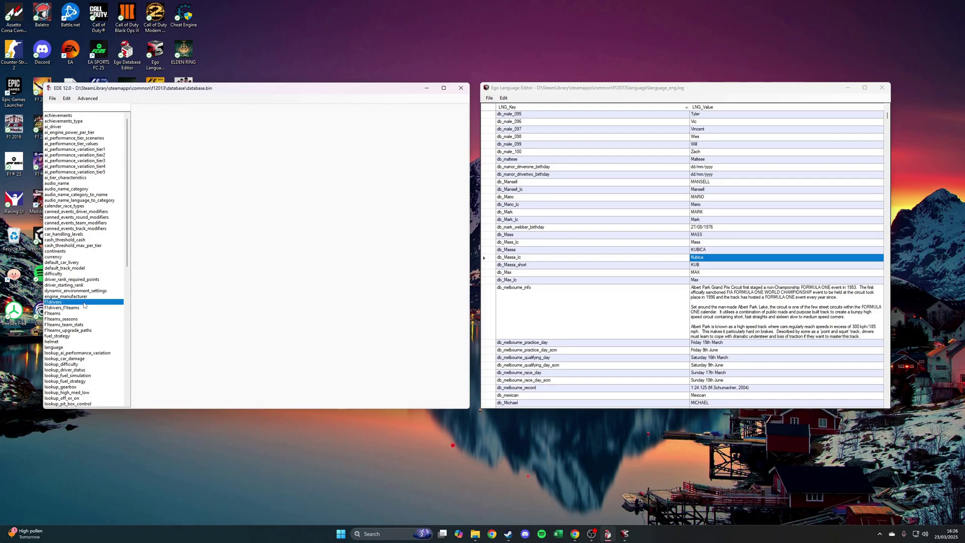
pyautogui.doubleClick(56, 303)
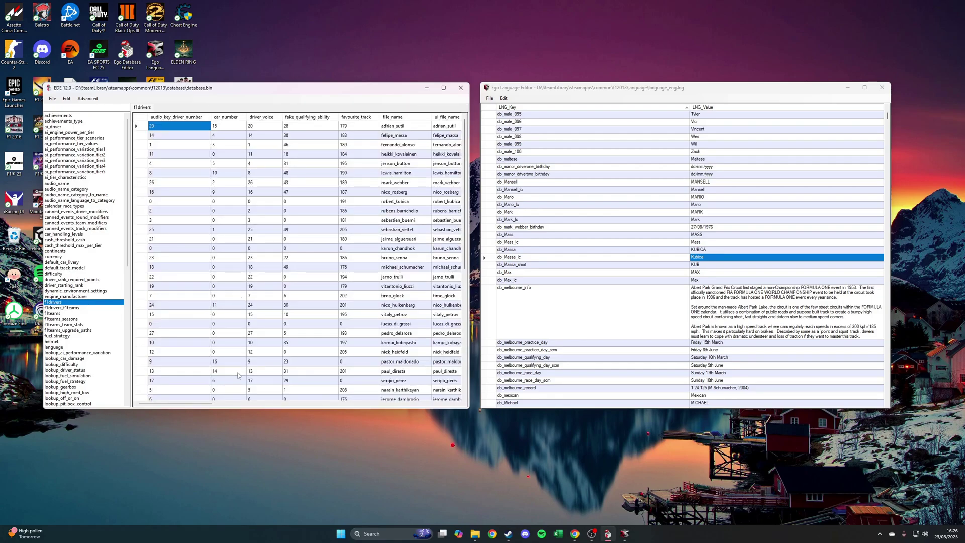
pyautogui.moveTo(206, 404); pyautogui.dragTo(259, 415)
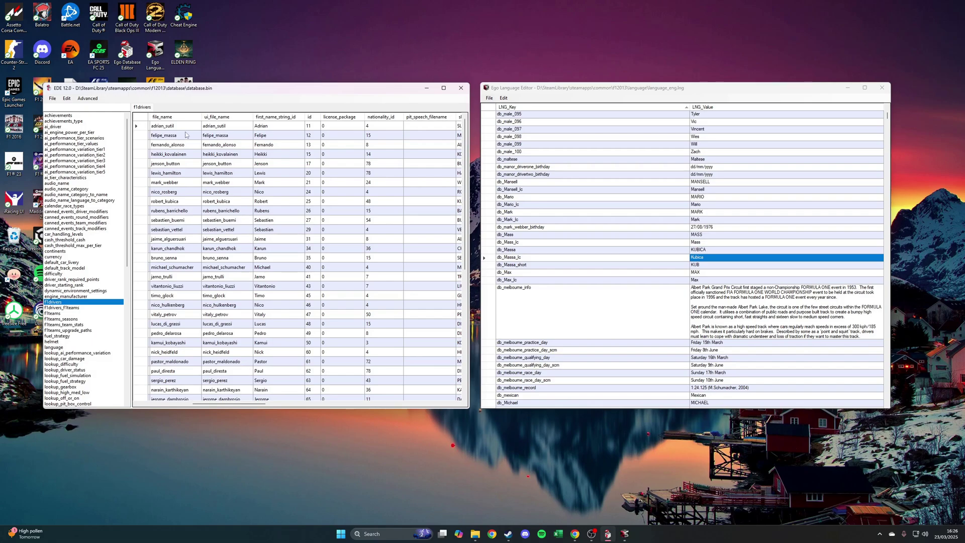
pyautogui.moveTo(185, 134); pyautogui.dragTo(377, 135)
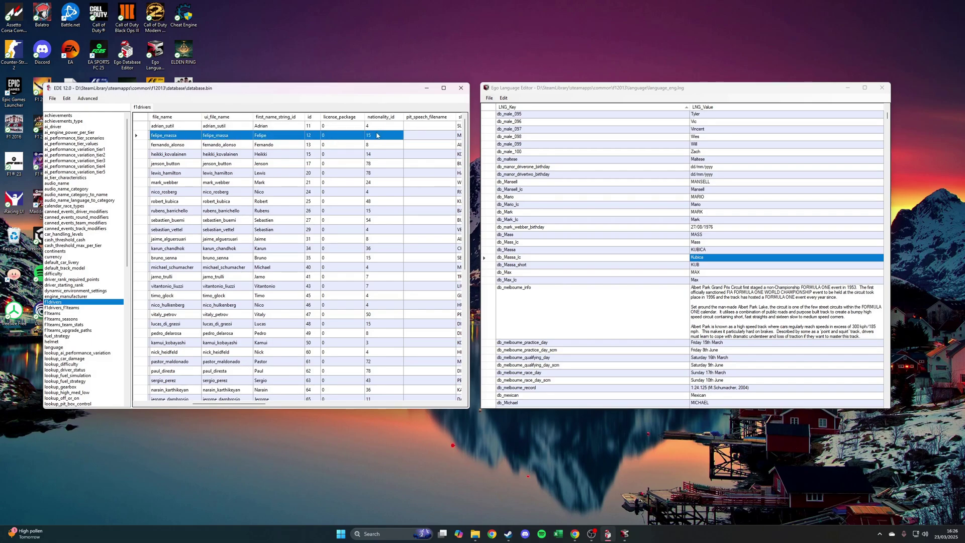
pyautogui.moveTo(266, 404); pyautogui.dragTo(271, 406)
pyautogui.click(425, 135)
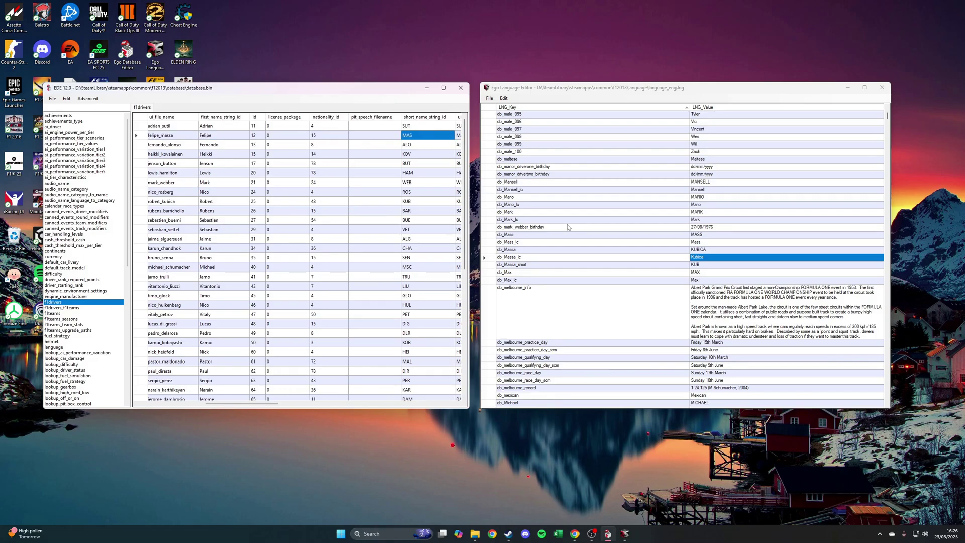
pyautogui.click(432, 119)
pyautogui.click(56, 99)
pyautogui.moveTo(93, 102)
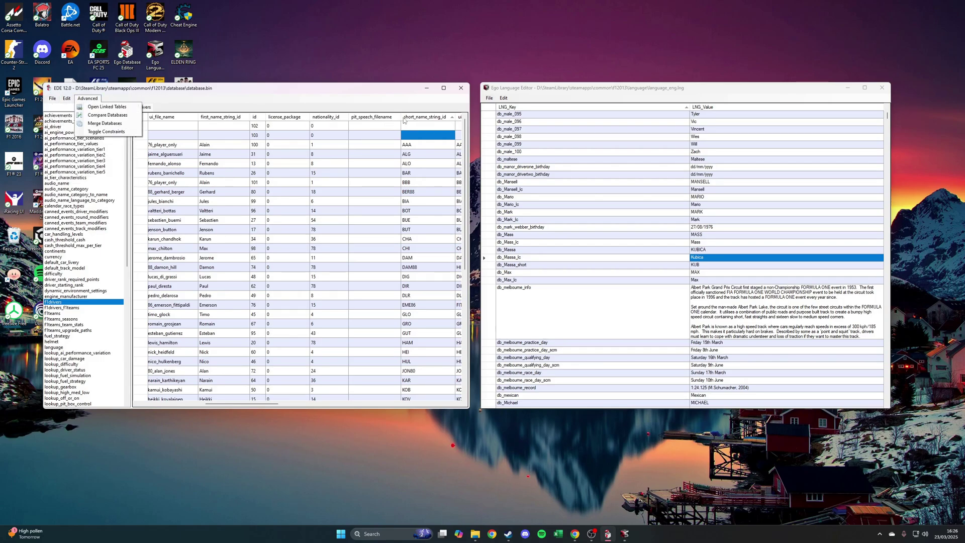
pyautogui.click(265, 406)
pyautogui.moveTo(265, 406)
pyautogui.mouseDown()
pyautogui.moveTo(196, 407)
pyautogui.moveTo(270, 407)
pyautogui.mouseUp()
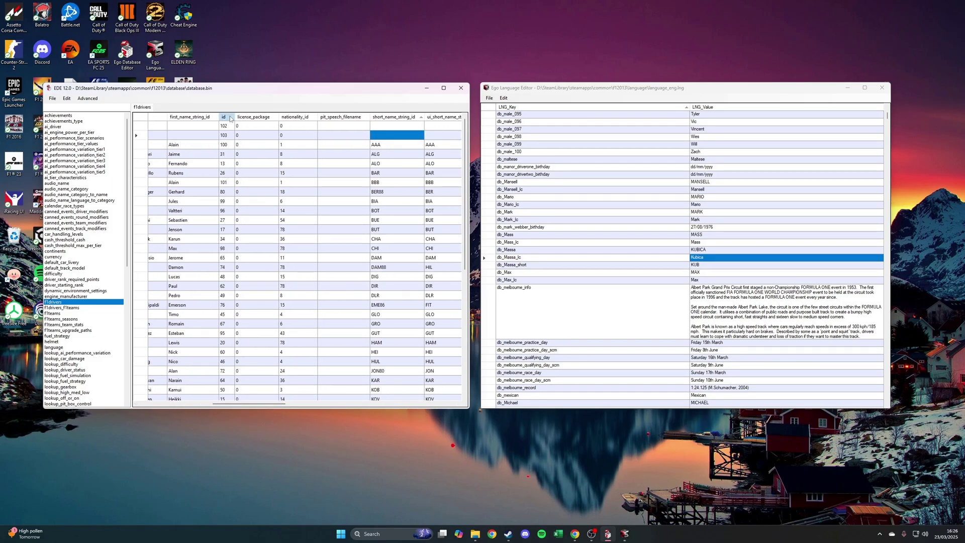
pyautogui.click(225, 117)
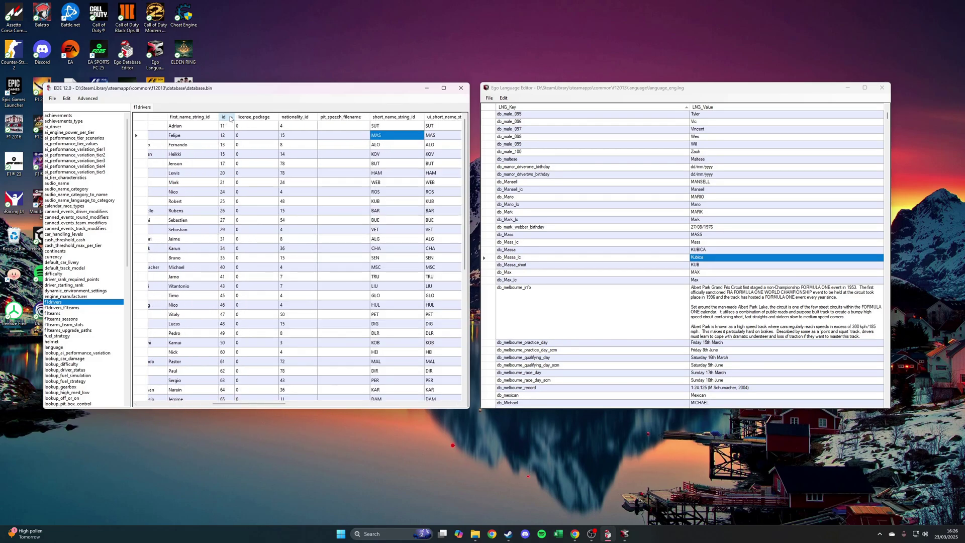
# Replace MAS with KUB in row 12's short_name_string_id cell.
pyautogui.click(402, 147)
pyautogui.click(392, 139)
pyautogui.moveTo(267, 405); pyautogui.dragTo(264, 407)
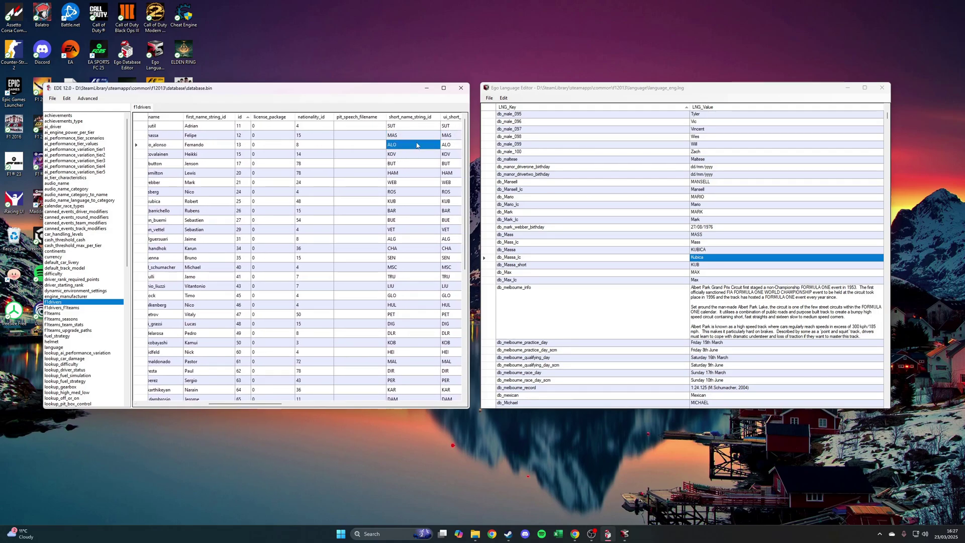
pyautogui.write('KUB')
pyautogui.click(417, 135)
pyautogui.moveTo(270, 405); pyautogui.dragTo(302, 406)
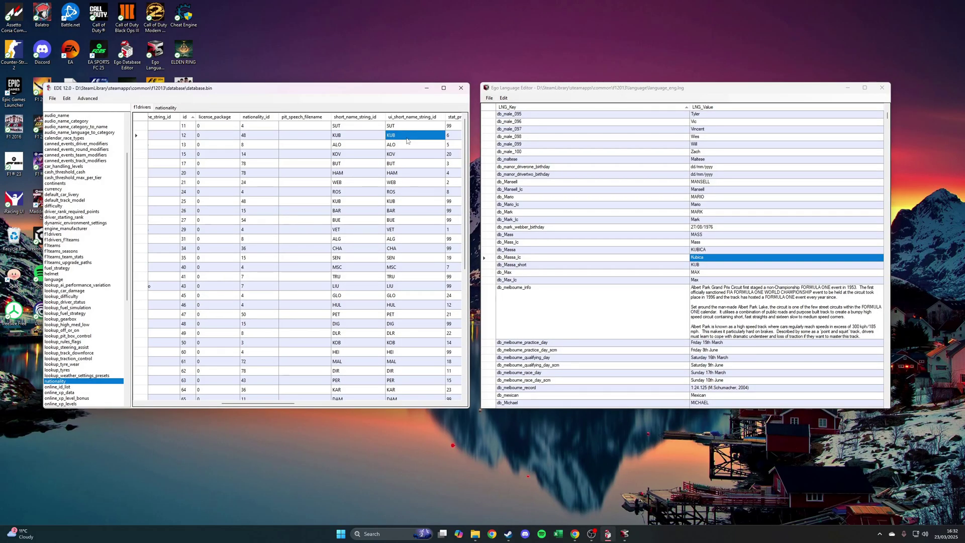
pyautogui.moveTo(360, 141); pyautogui.dragTo(394, 135)
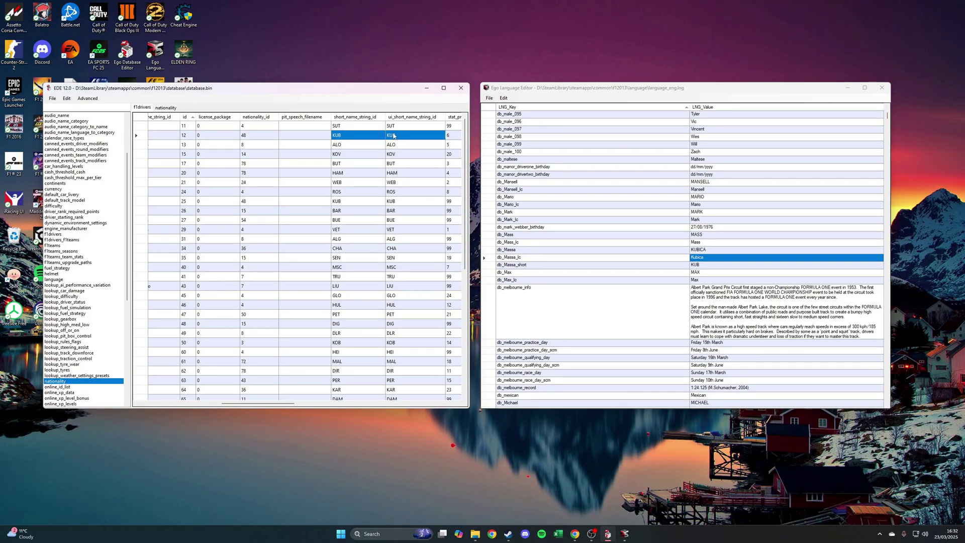
pyautogui.click(390, 139)
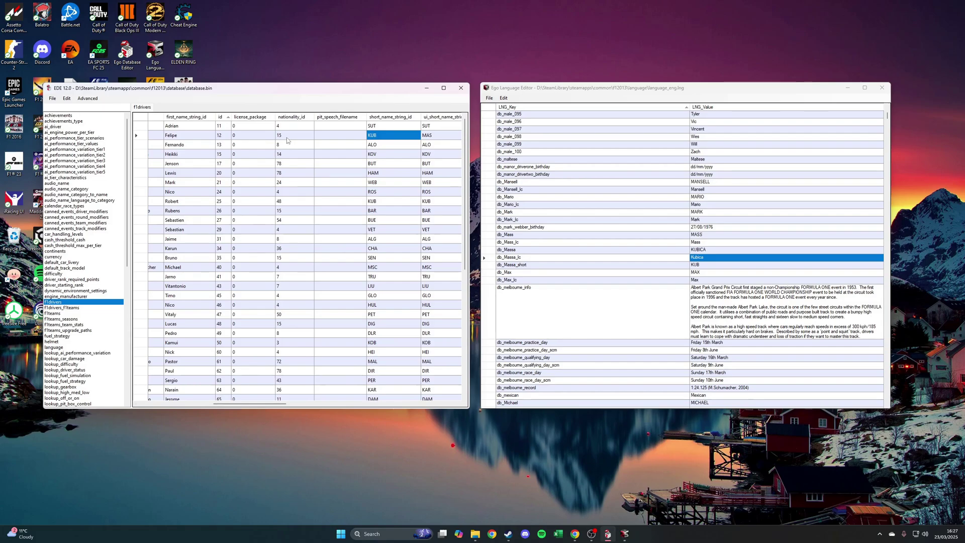
# Check that Massa's nationality_id 15 is brazilian in the nationality table, then return to f1drivers.
pyautogui.hscroll(-1, 279, 404)
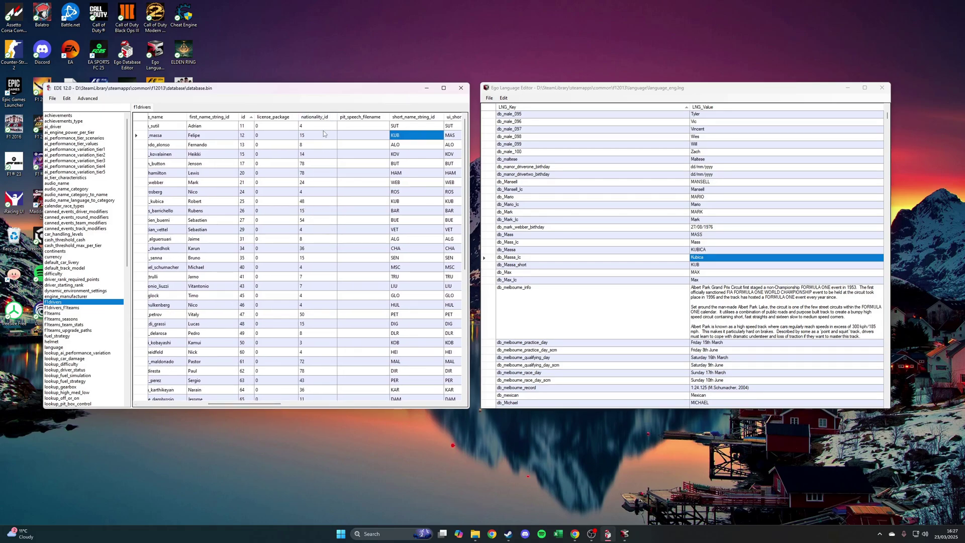
pyautogui.click(311, 139)
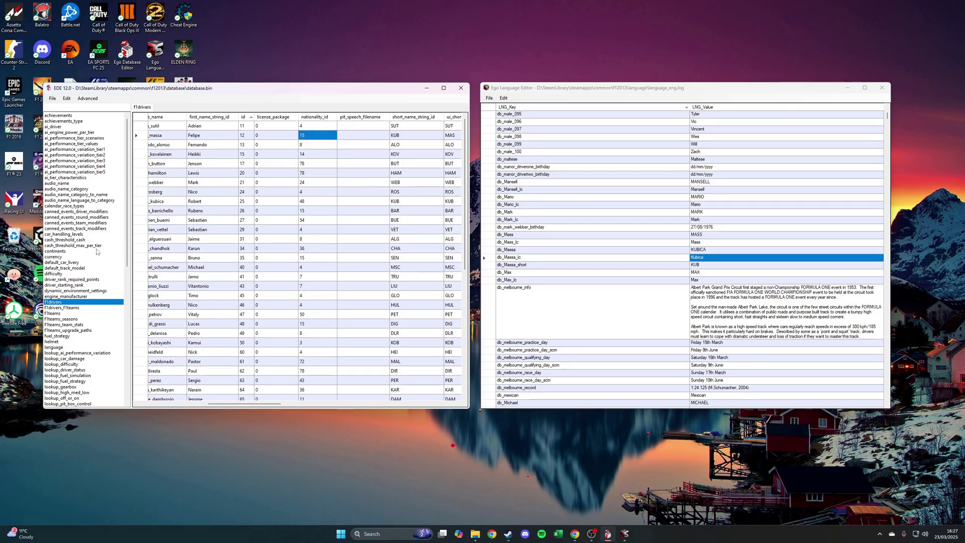
pyautogui.scroll(-8, 96, 255)
pyautogui.scroll(-2, 96, 255)
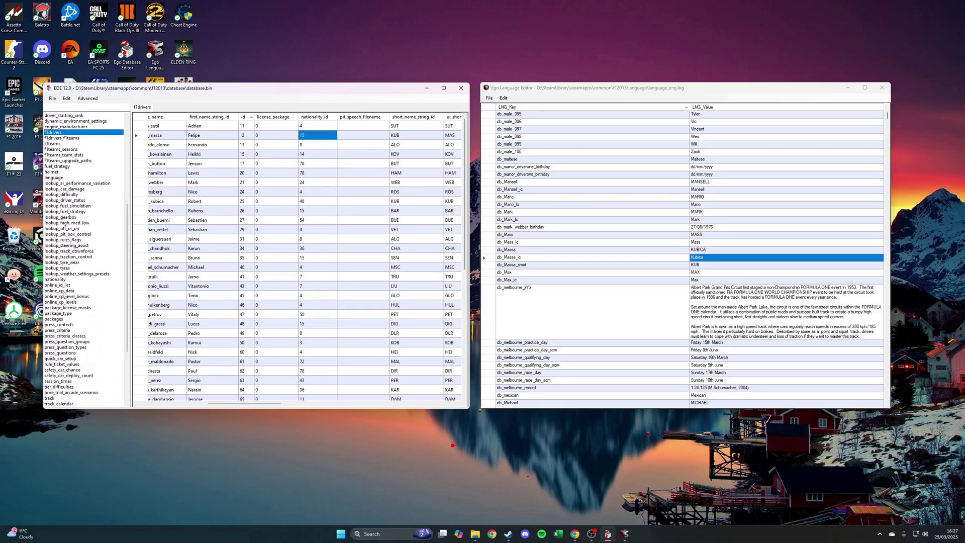
pyautogui.click(67, 280)
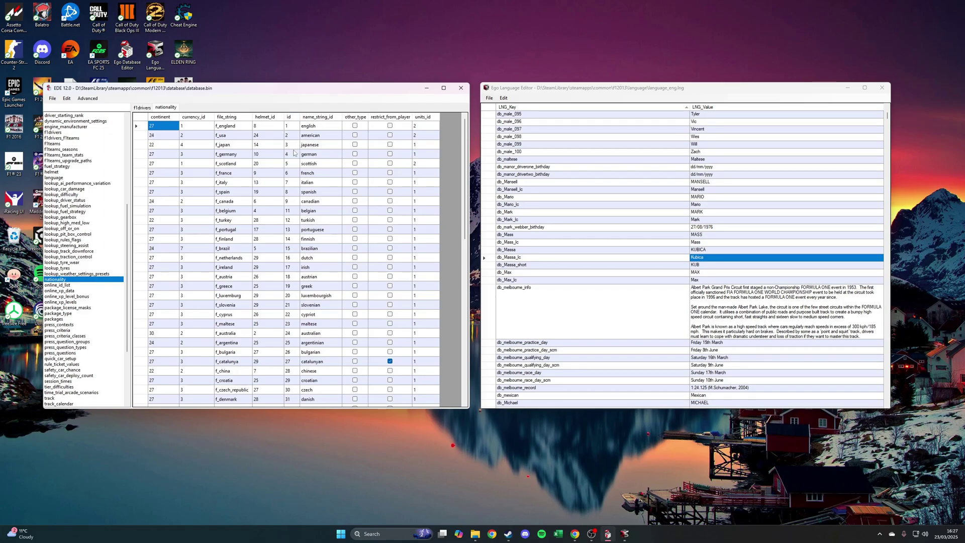
pyautogui.click(297, 249)
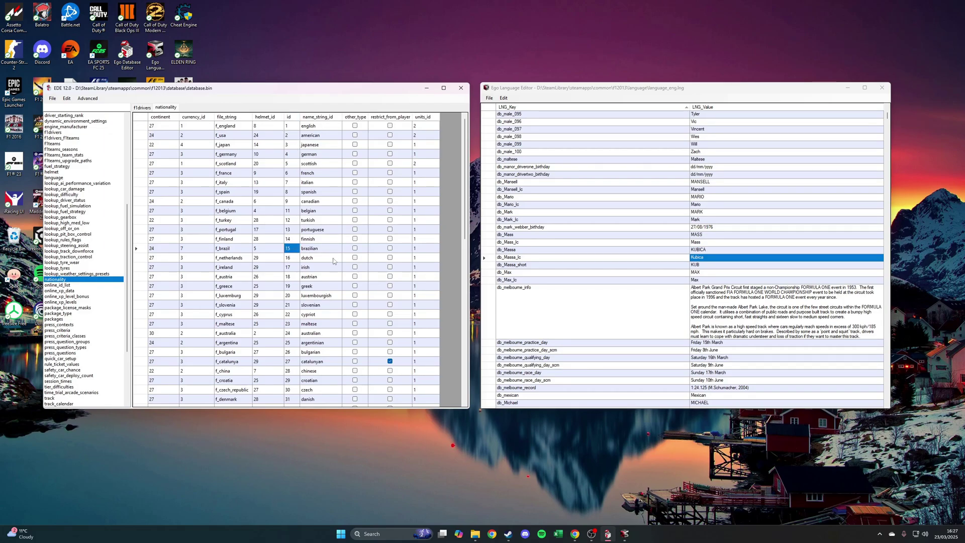
pyautogui.moveTo(294, 250); pyautogui.dragTo(321, 249)
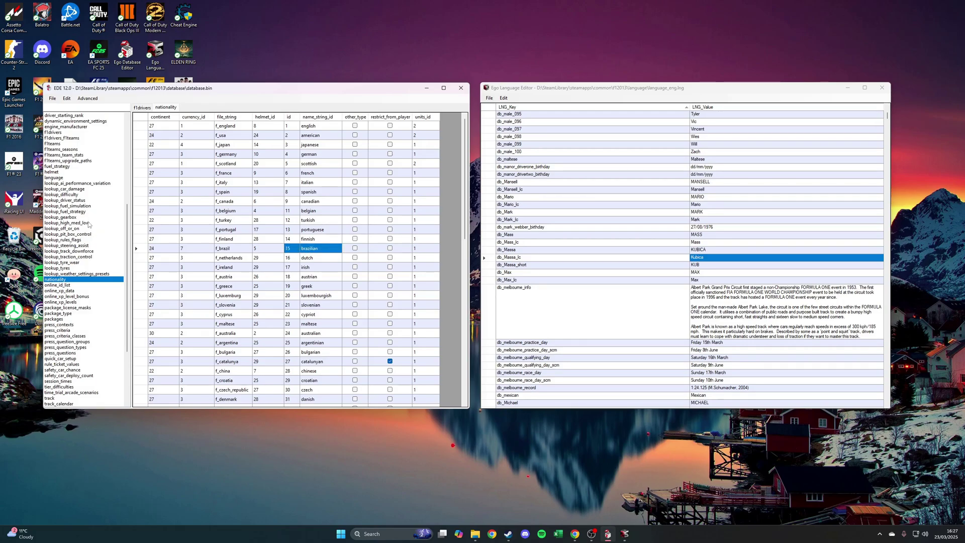
pyautogui.click(143, 108)
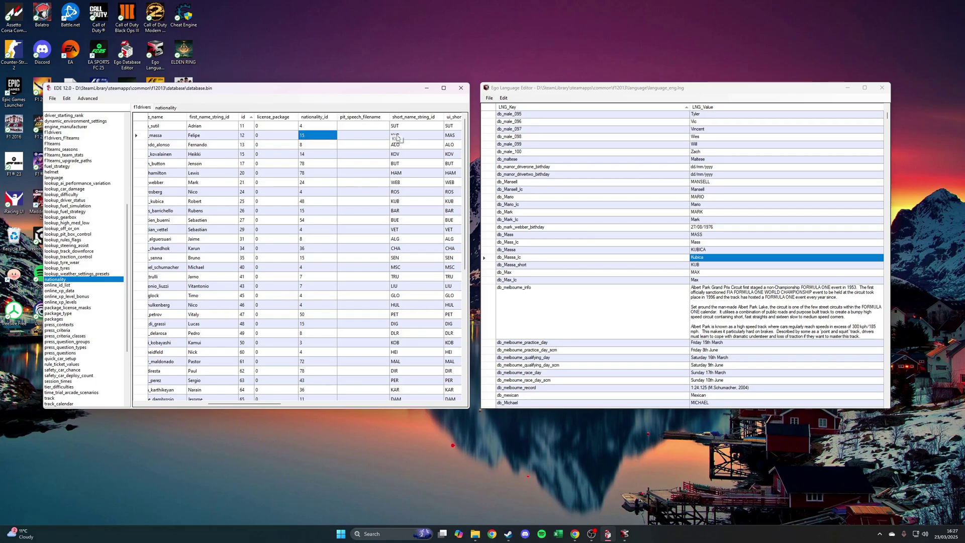
# Confirm Kubica's nationality 48 is Polish, then change Massa's nationality_id from 15 to 48.
pyautogui.moveTo(394, 203); pyautogui.dragTo(194, 204)
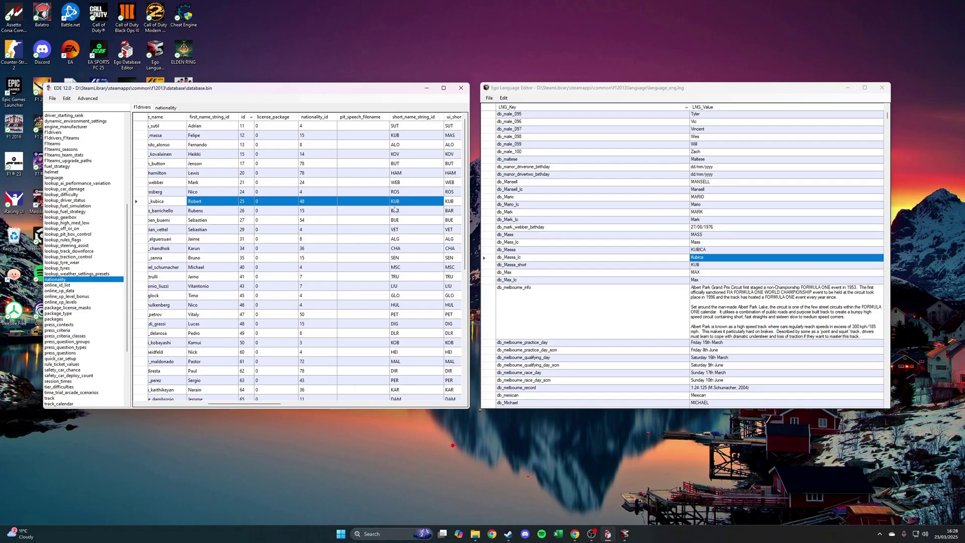
pyautogui.click(314, 203)
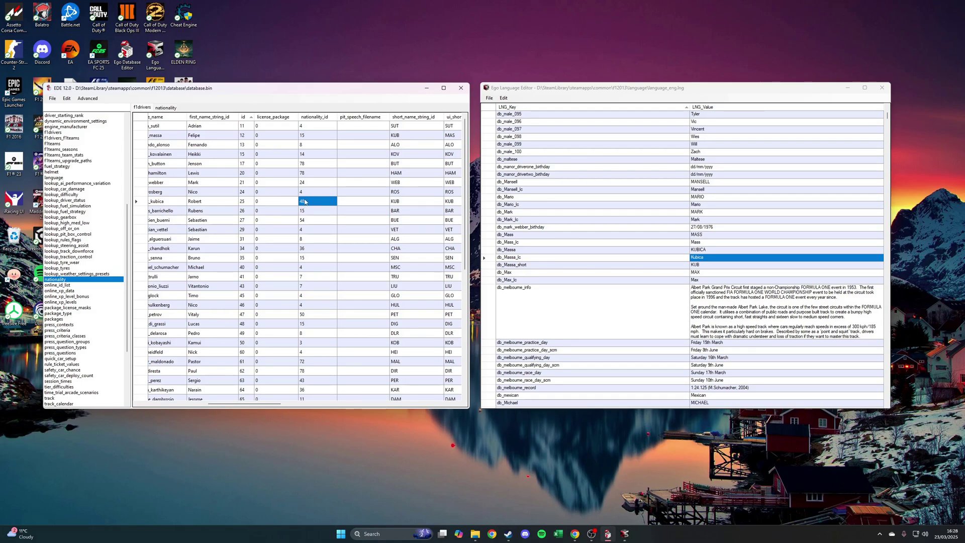
pyautogui.click(169, 108)
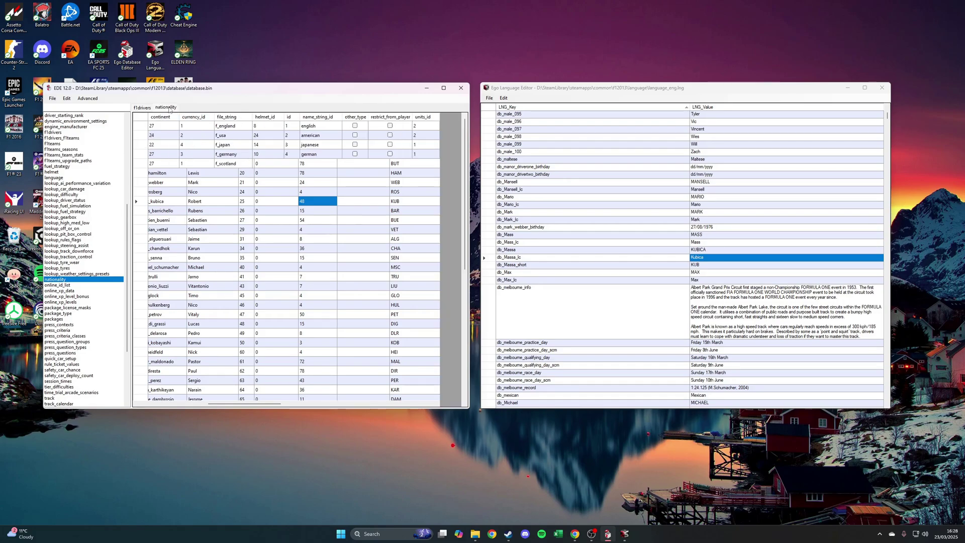
pyautogui.scroll(-7, 296, 261)
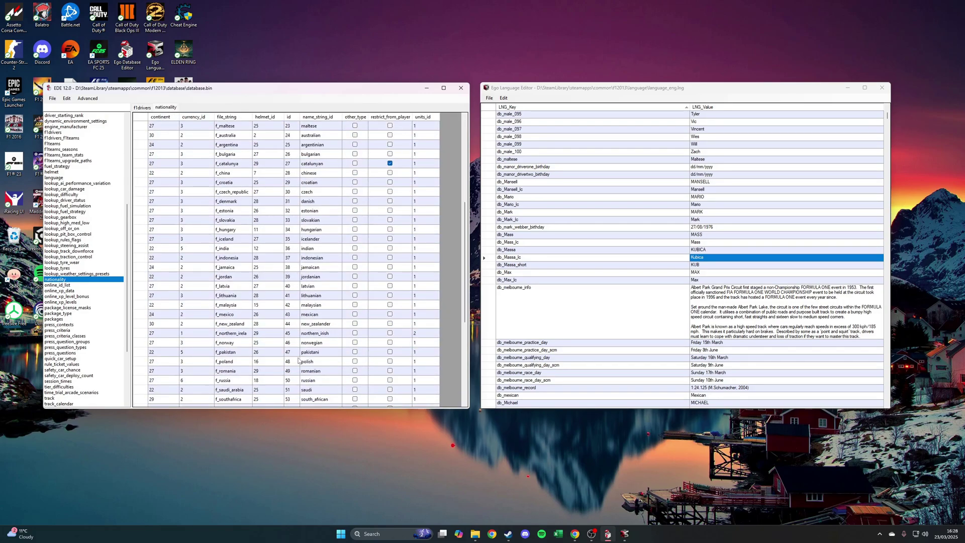
pyautogui.click(300, 361)
pyautogui.click(143, 107)
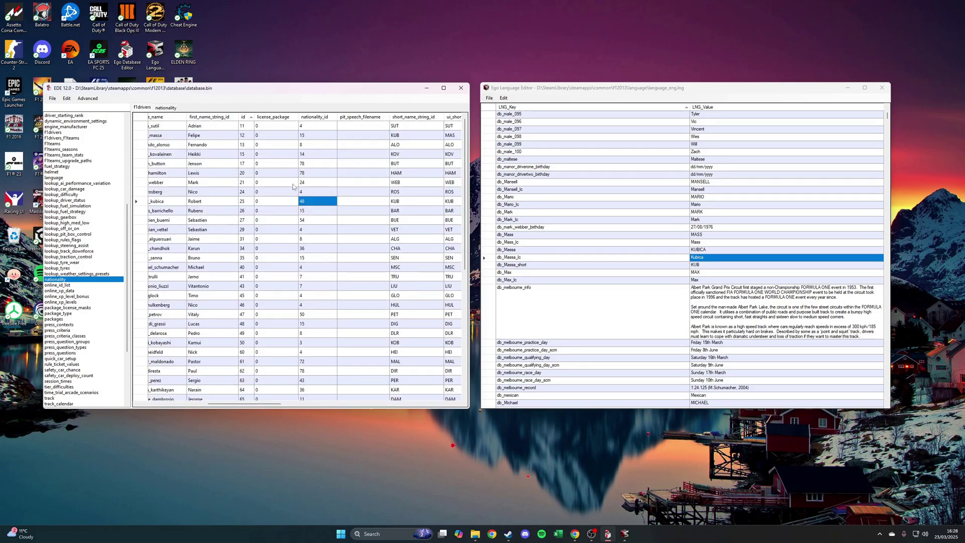
pyautogui.click(315, 134)
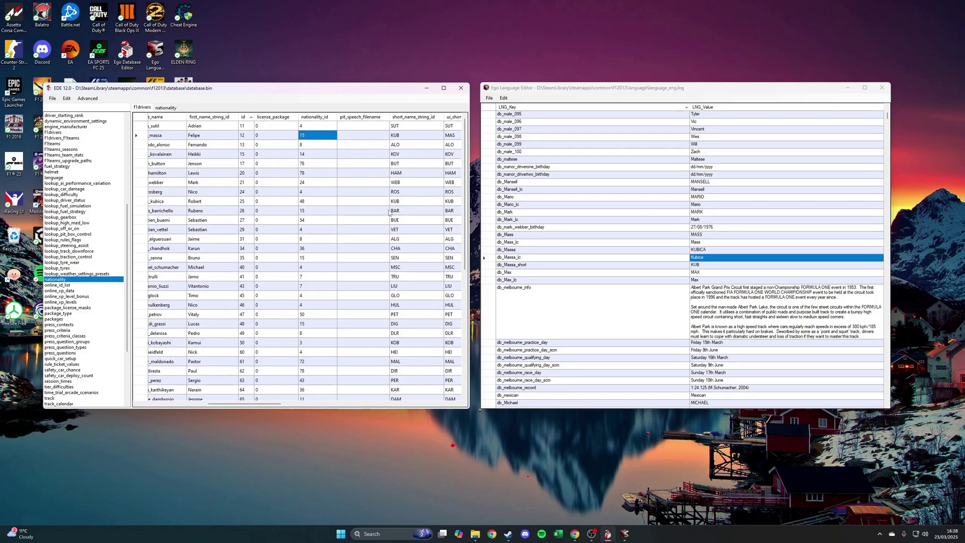
pyautogui.write('48')
pyautogui.press('Return')
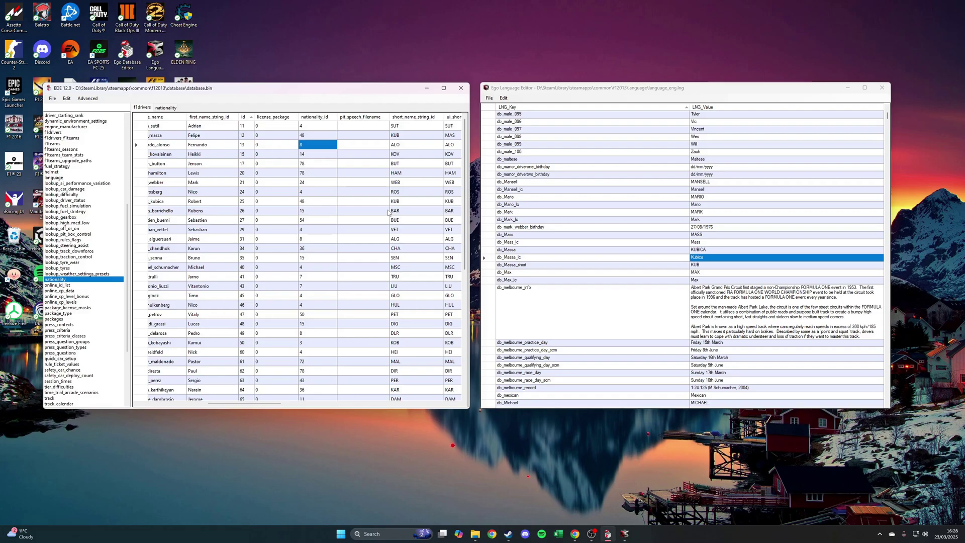
# Save the database as database.bin, replacing the existing file.
pyautogui.click(53, 99)
pyautogui.click(63, 117)
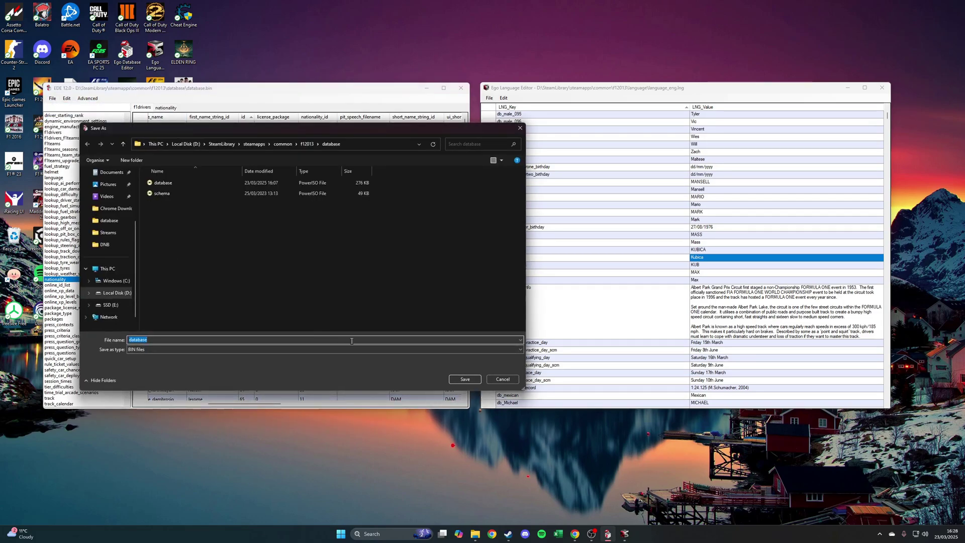
pyautogui.click(456, 381)
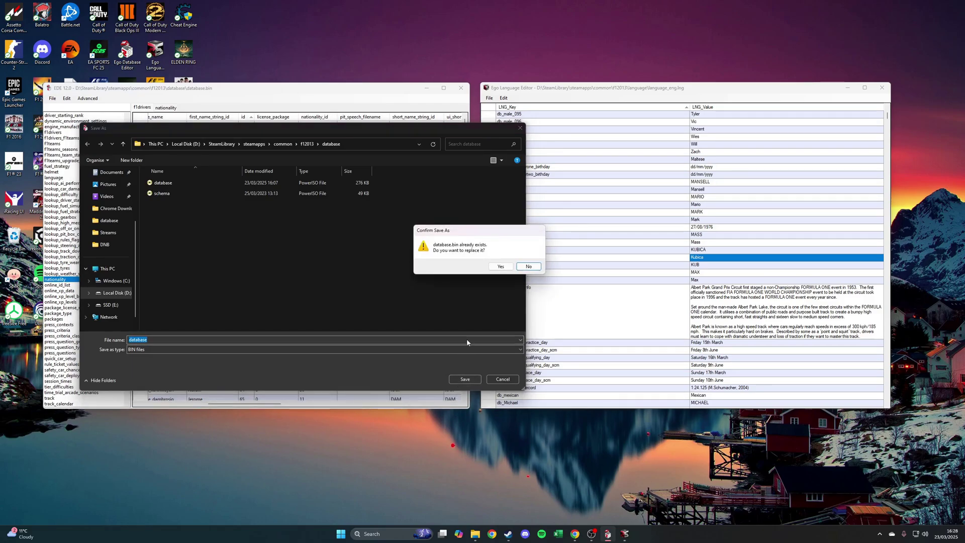
pyautogui.click(499, 266)
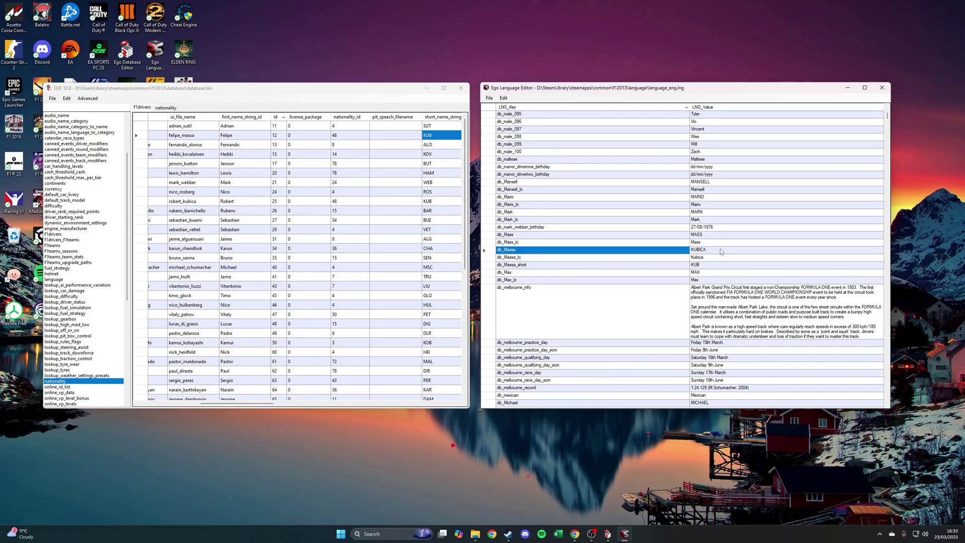
# Replace the three Hülkenberg name values with MASSA, Massa and short form MAS.
pyautogui.scroll(5, 663, 295)
pyautogui.scroll(20, 662, 297)
pyautogui.scroll(20, 665, 296)
pyautogui.scroll(3, 665, 296)
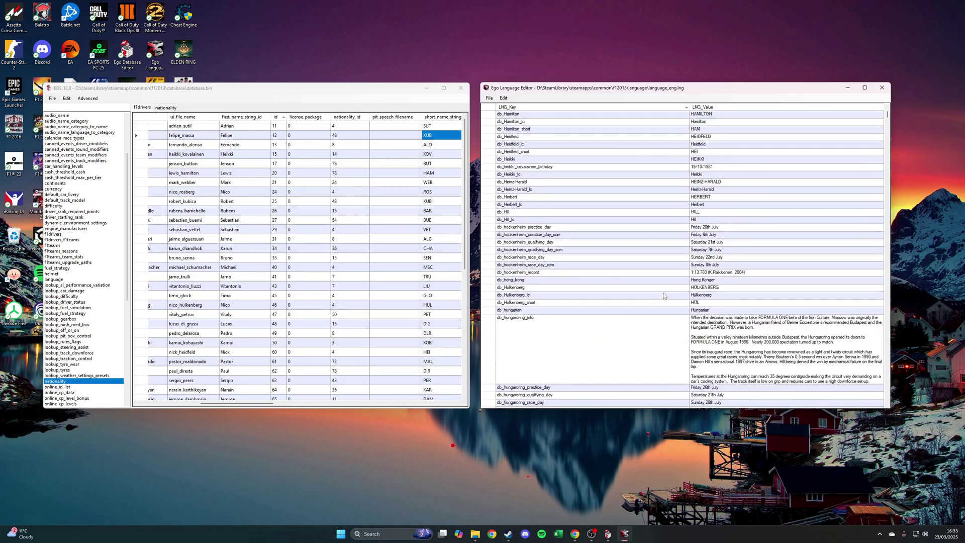
pyautogui.click(504, 98)
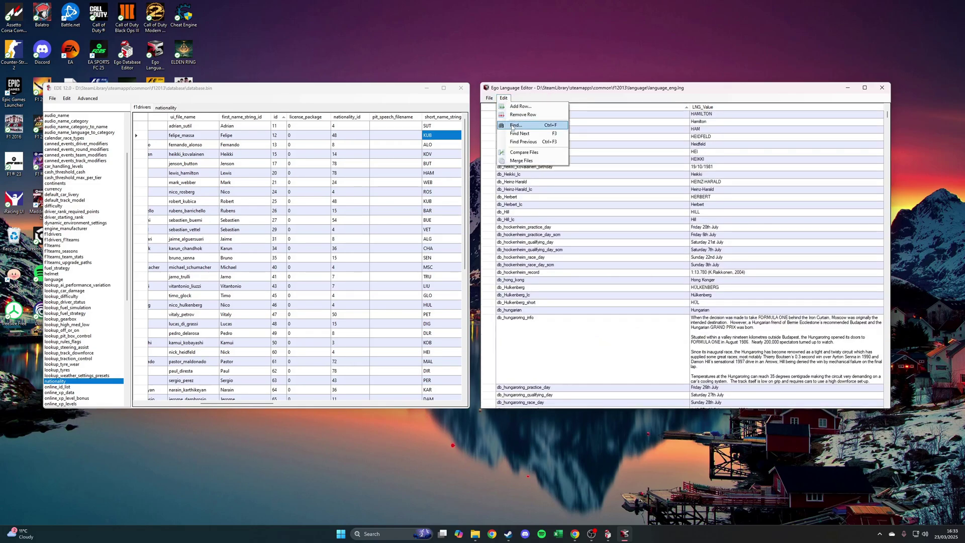
pyautogui.click(722, 289)
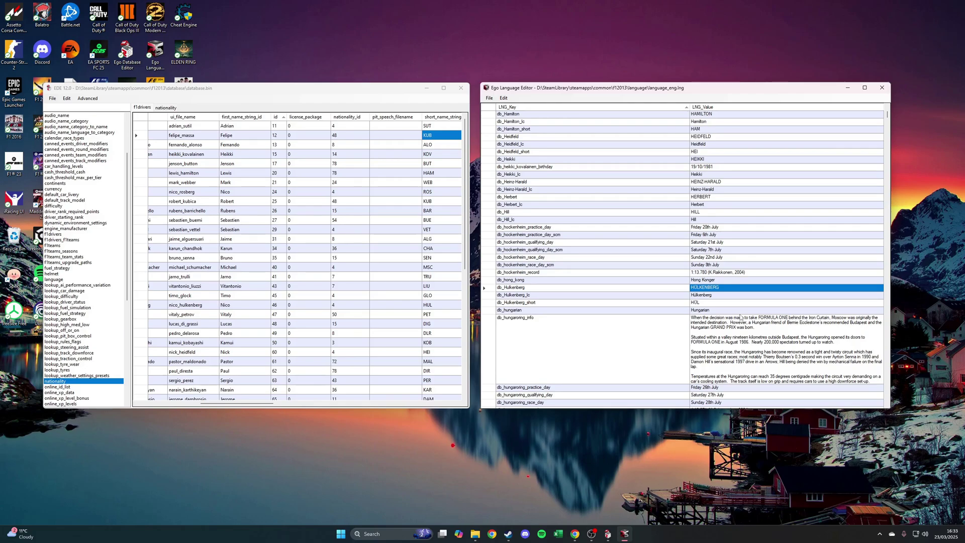
pyautogui.moveTo(682, 289); pyautogui.dragTo(681, 302)
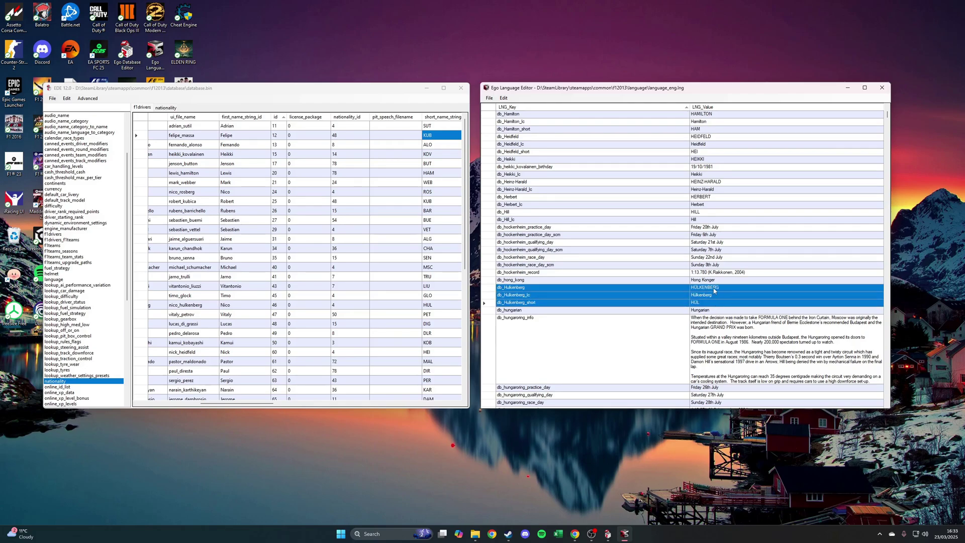
pyautogui.click(714, 290)
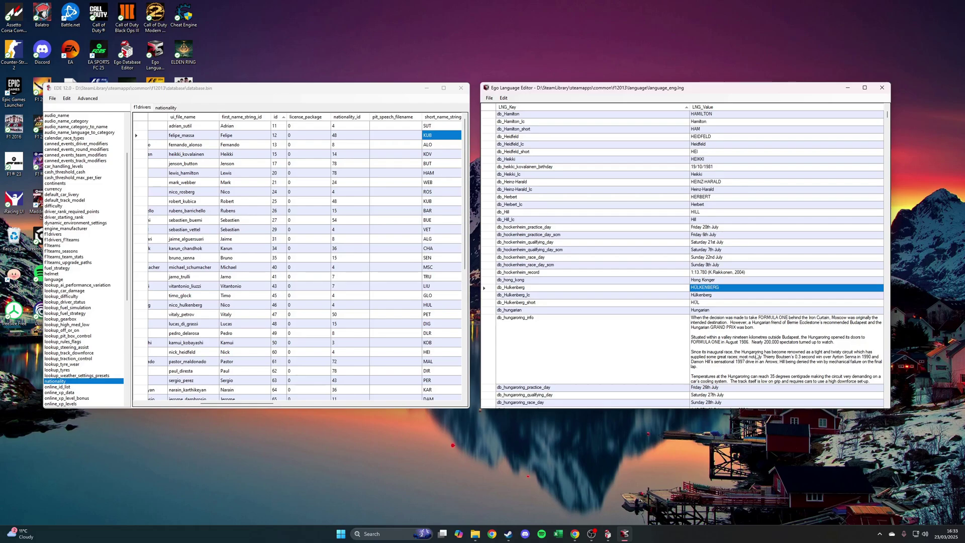
pyautogui.write('MASSA')
pyautogui.press('Return')
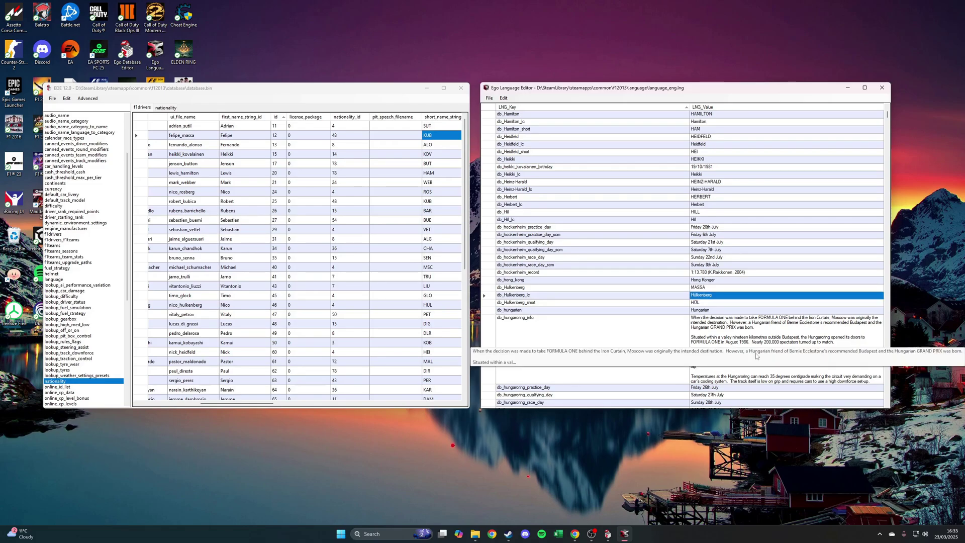
pyautogui.write('Massa')
pyautogui.press('Return')
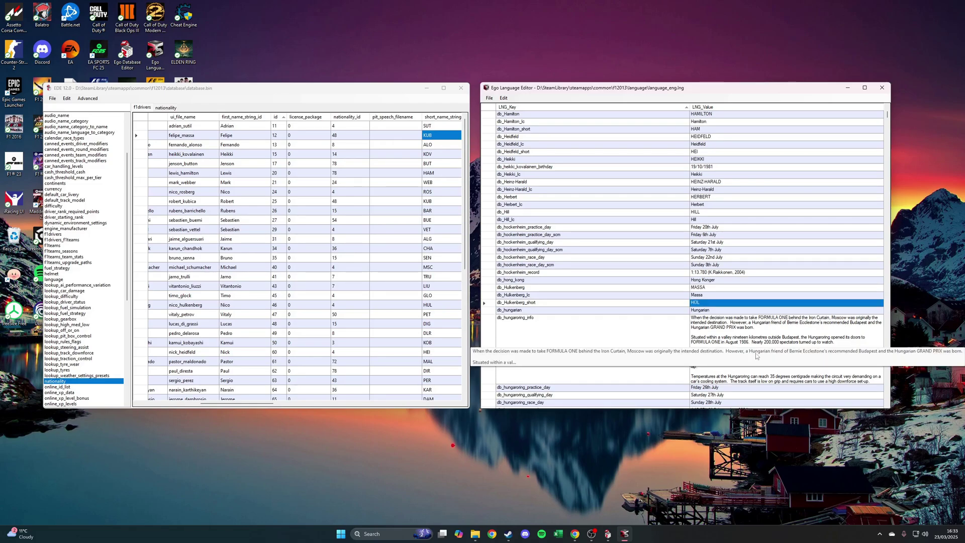
pyautogui.write('MAS')
pyautogui.click(703, 290)
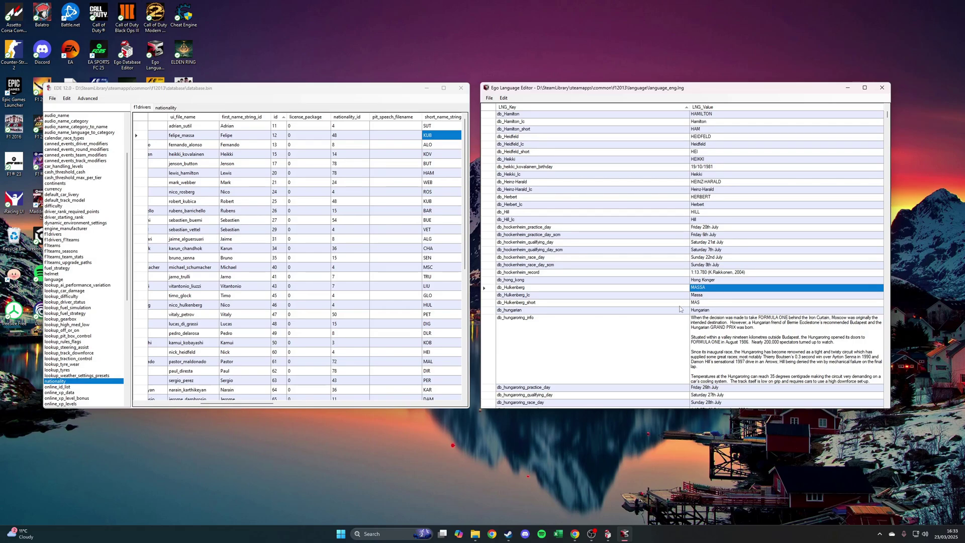
# Scroll down through the rest of the language entries.
pyautogui.scroll(-8, 680, 322)
pyautogui.scroll(-12, 679, 325)
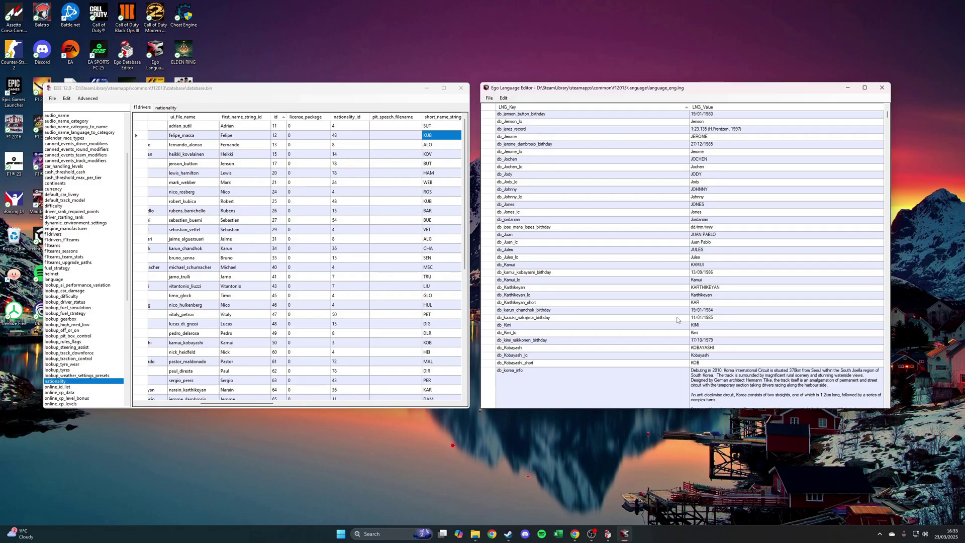
pyautogui.scroll(-20, 677, 320)
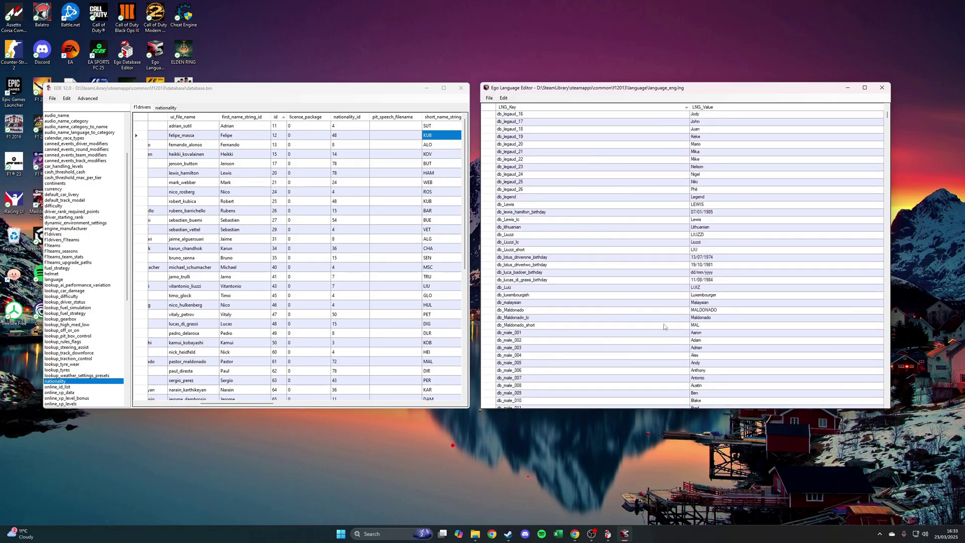
pyautogui.scroll(-12, 664, 324)
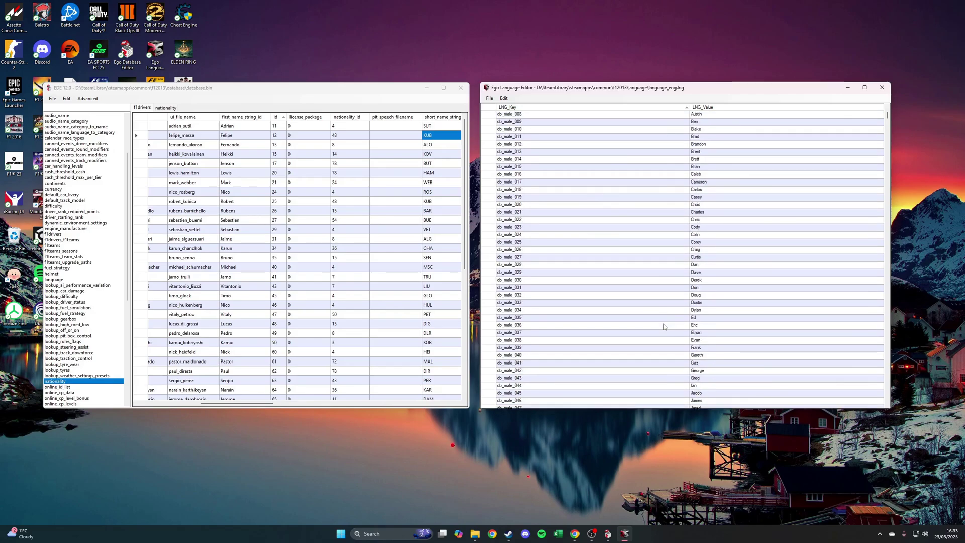
pyautogui.scroll(-11, 664, 326)
pyautogui.scroll(-15, 663, 327)
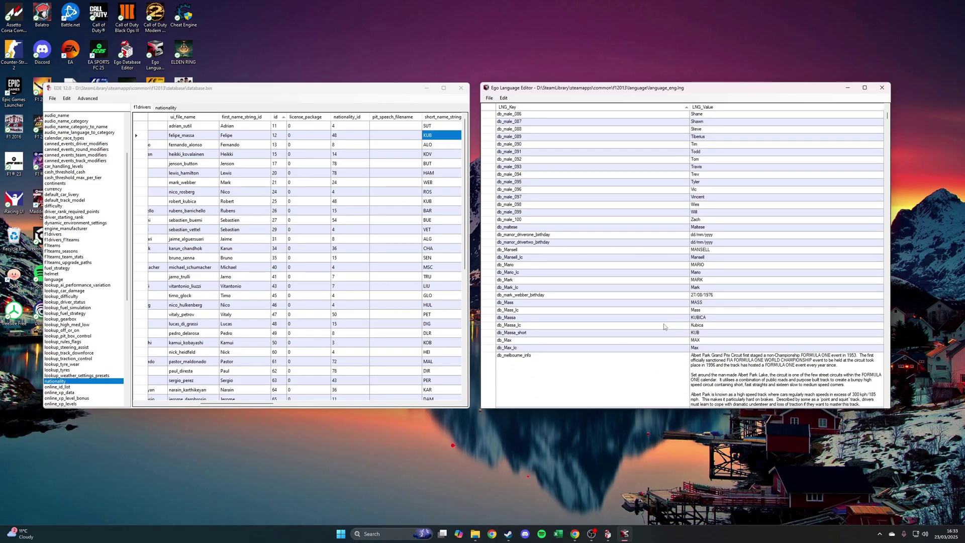
pyautogui.scroll(-5, 664, 326)
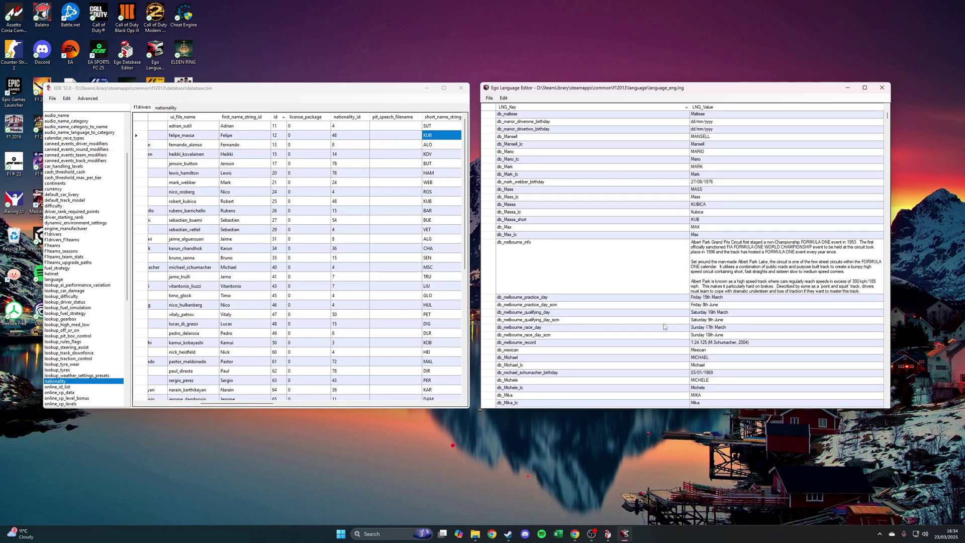
pyautogui.scroll(-20, 657, 321)
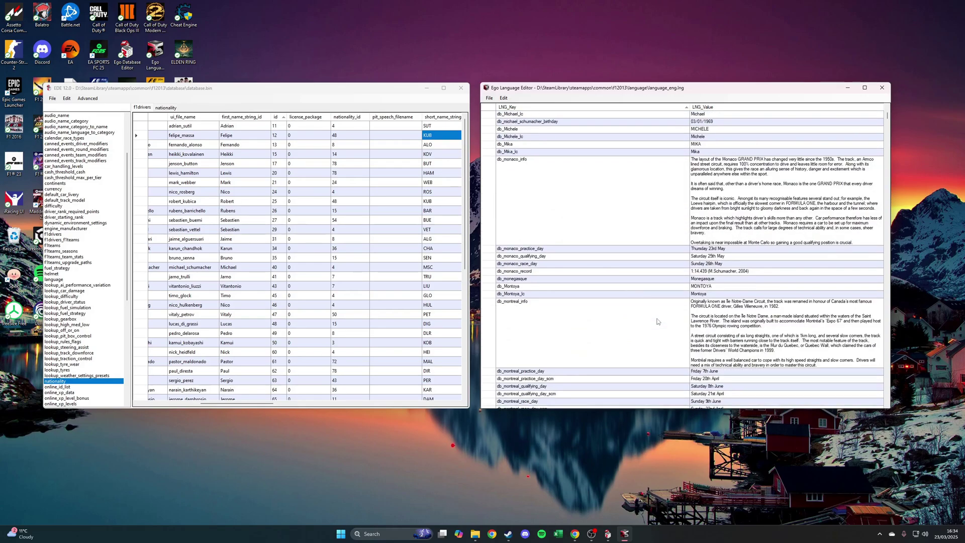
pyautogui.scroll(-12, 657, 321)
pyautogui.scroll(-1, 656, 327)
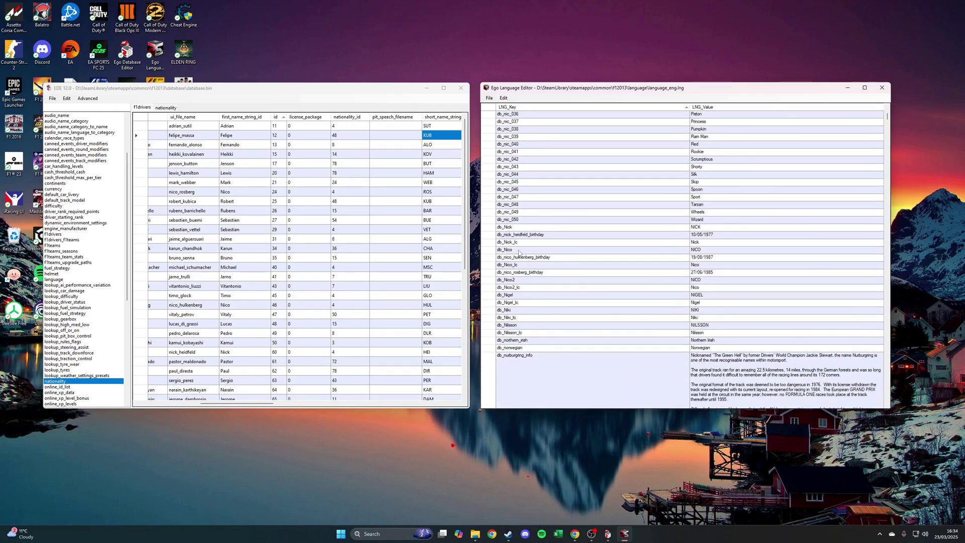
# Compare the db_Nico language entries and select db_Nico2's NICO value.
pyautogui.moveTo(521, 250); pyautogui.dragTo(714, 292)
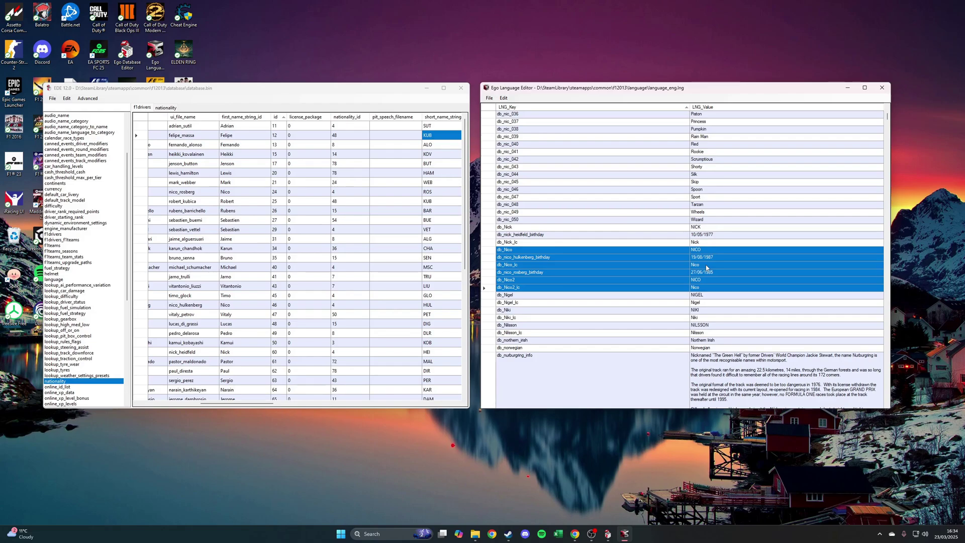
pyautogui.click(702, 281)
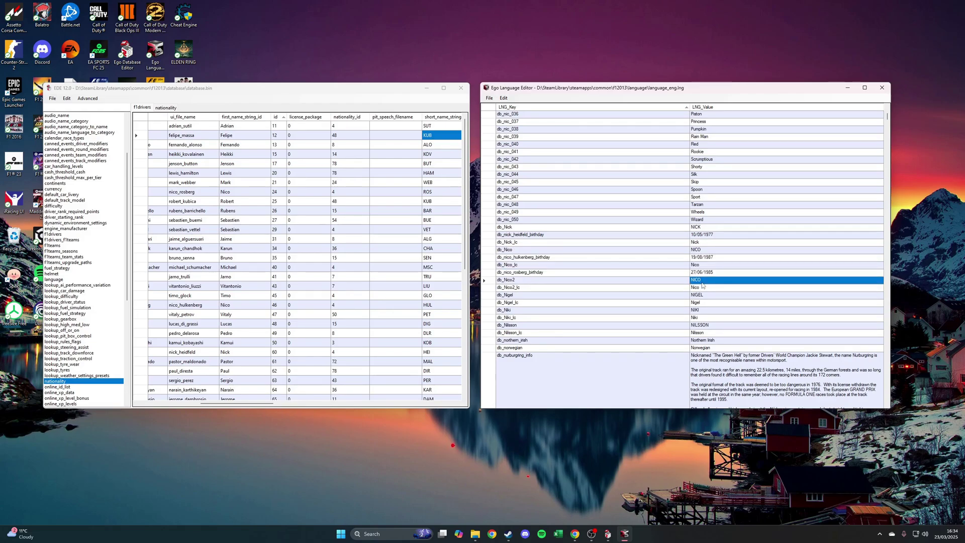
pyautogui.click(700, 283)
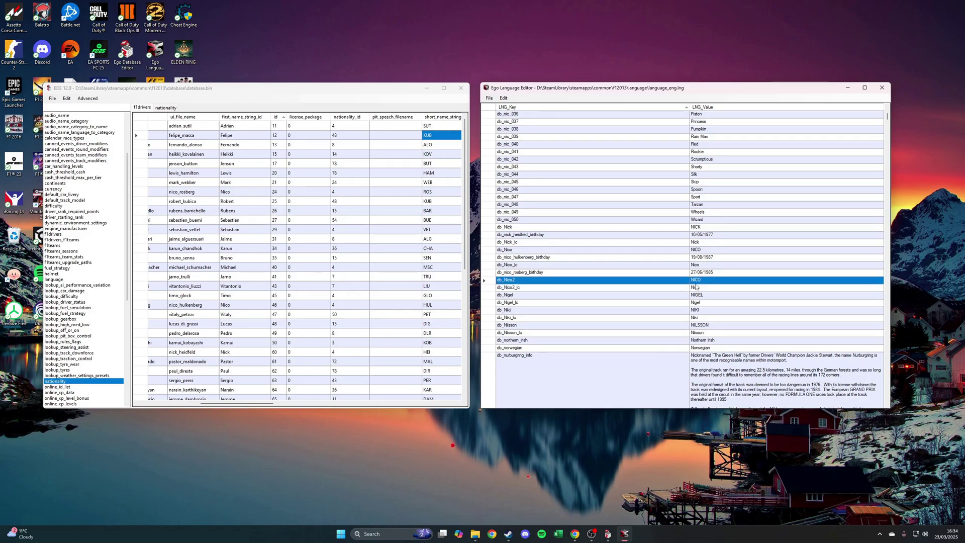
pyautogui.keyDown('shift'); pyautogui.click(558, 286); pyautogui.keyUp('shift')
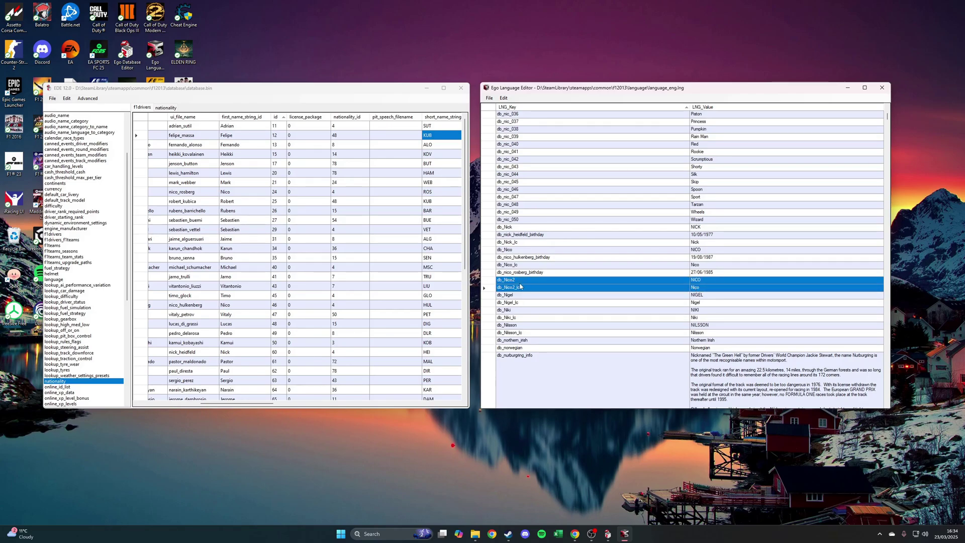
pyautogui.click(520, 250)
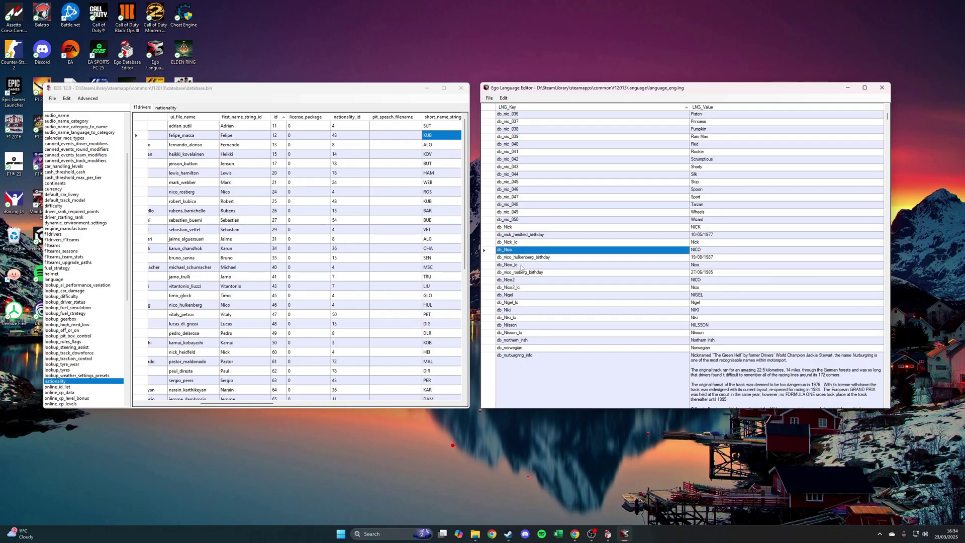
pyautogui.click(522, 267)
pyautogui.click(530, 280)
pyautogui.click(536, 287)
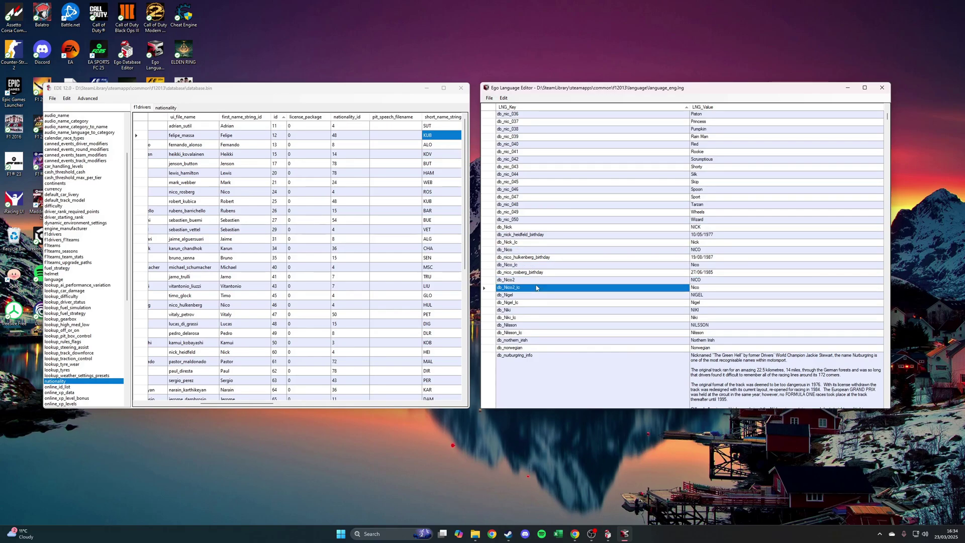
pyautogui.click(700, 281)
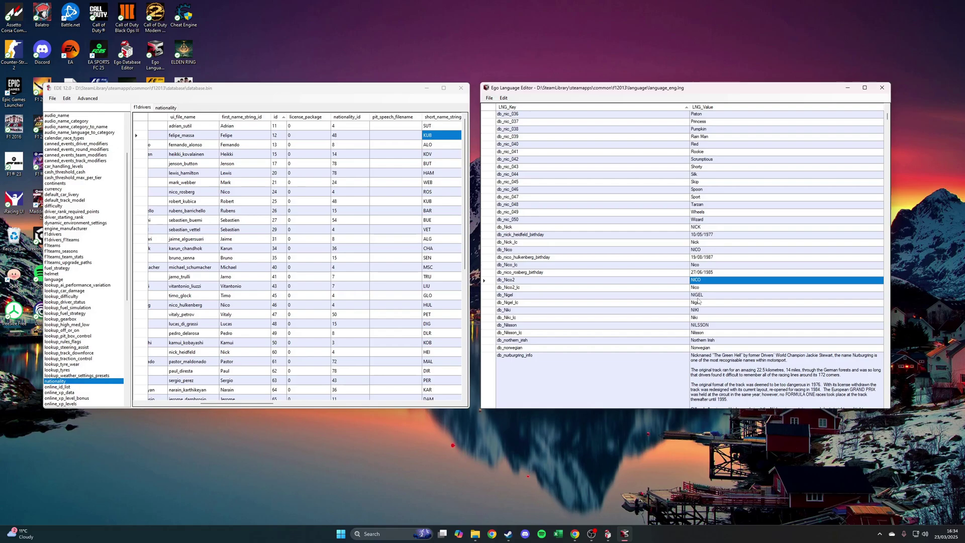
# Overwrite db_Nico2 with FELIPE and db_Nico2_lc with Felipe.
pyautogui.write('FELIPE')
pyautogui.press('Return')
pyautogui.write('Fel')
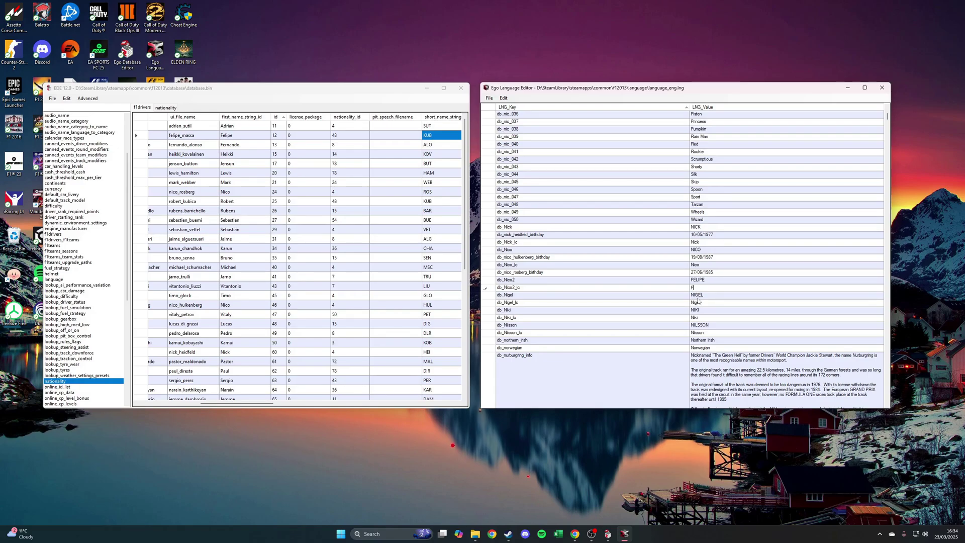
pyautogui.write('ipe')
pyautogui.press('Return')
pyautogui.press('Up')
pyautogui.press('Up')
pyautogui.press('Left')
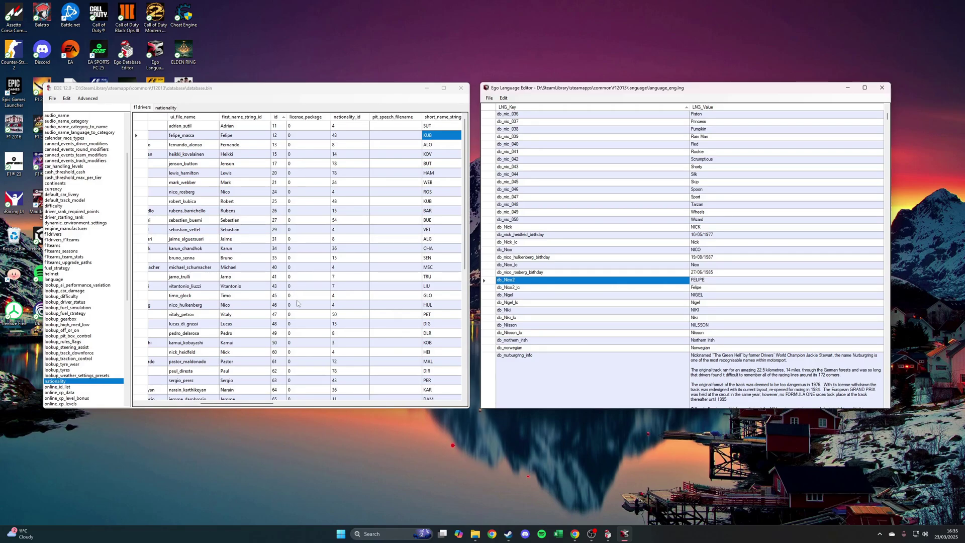
# Paste Nico2 into nico_hulkenberg's first_name_string_id cell.
pyautogui.click(261, 306)
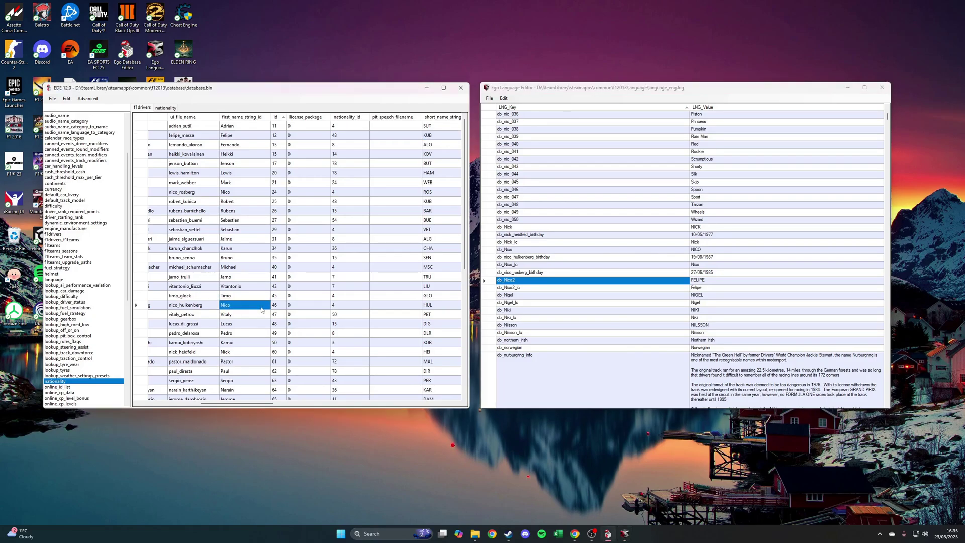
pyautogui.moveTo(201, 306); pyautogui.dragTo(432, 305)
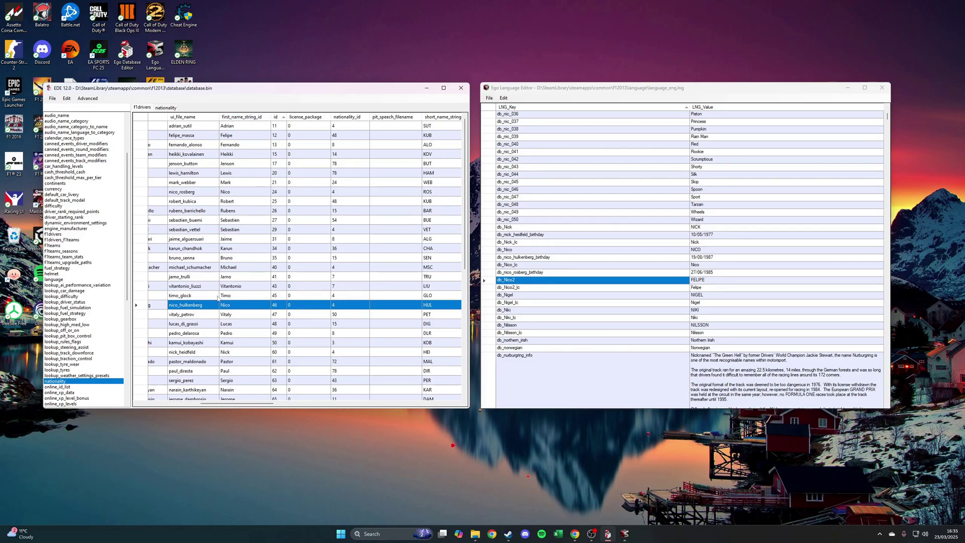
pyautogui.click(239, 308)
pyautogui.write('Nico2')
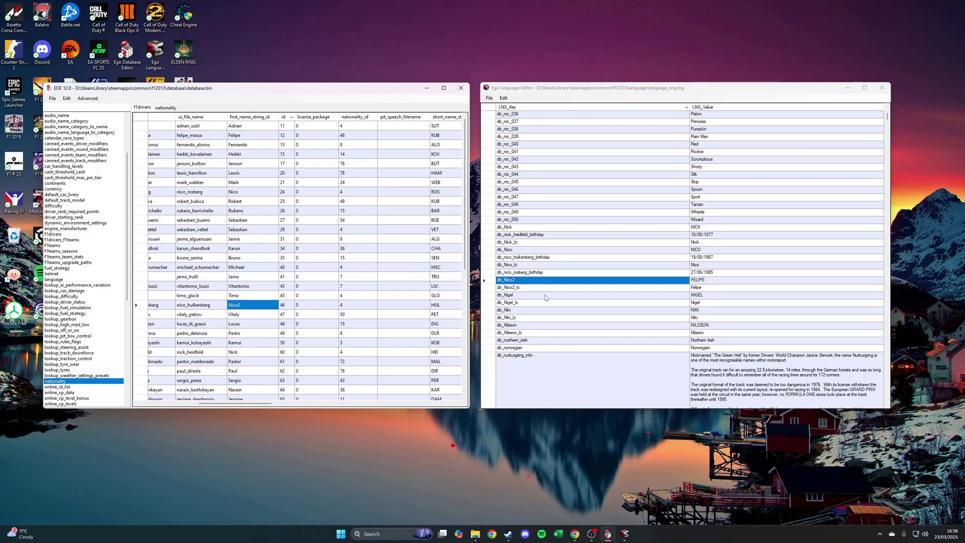
# Check the db_Nico2 and db_Nico2_lc key names in the Language Editor.
pyautogui.click(684, 281)
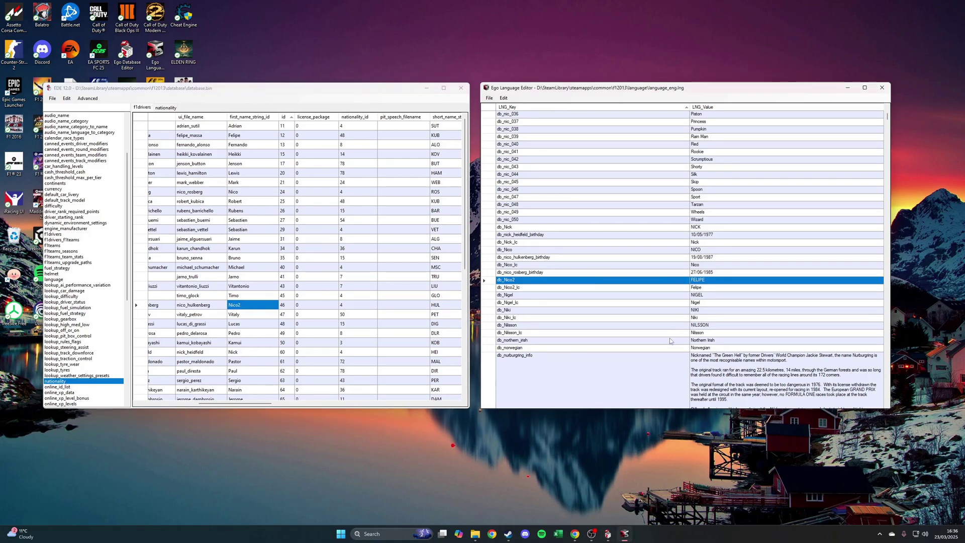
pyautogui.moveTo(518, 281); pyautogui.dragTo(596, 286)
pyautogui.click(534, 288)
pyautogui.moveTo(534, 287); pyautogui.dragTo(541, 283)
pyautogui.click(540, 283)
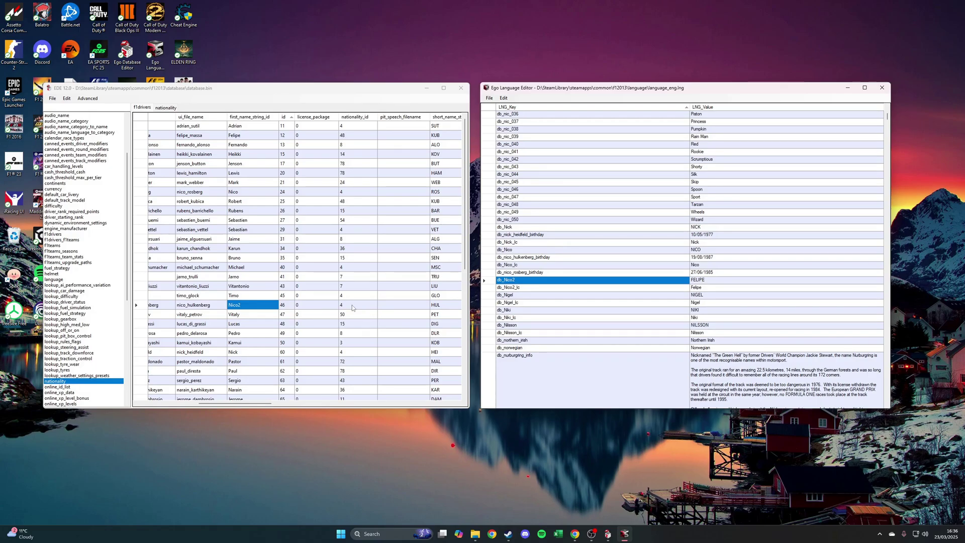
pyautogui.moveTo(255, 403); pyautogui.dragTo(260, 406)
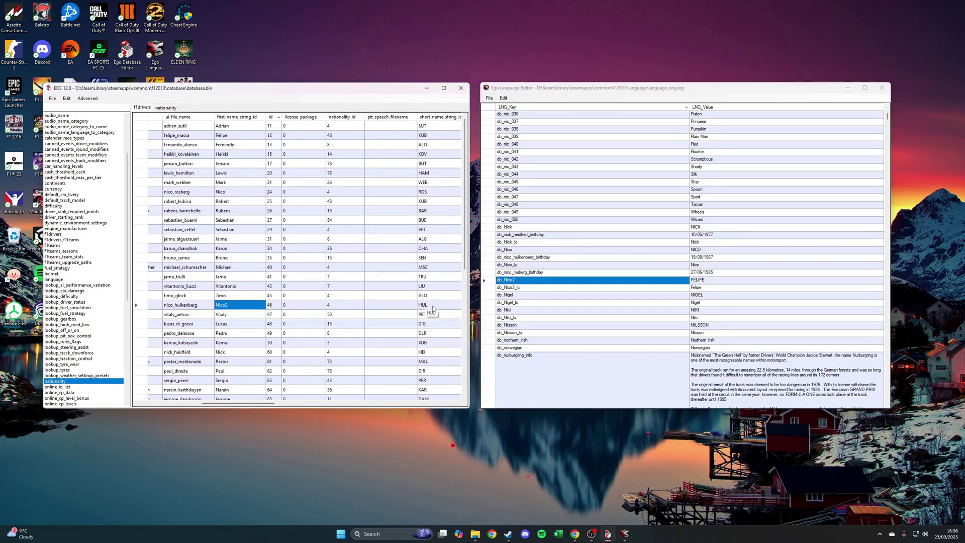
# Replace HUL with MAS in both of the driver's short name columns.
pyautogui.click(432, 305)
pyautogui.moveTo(268, 407); pyautogui.dragTo(288, 408)
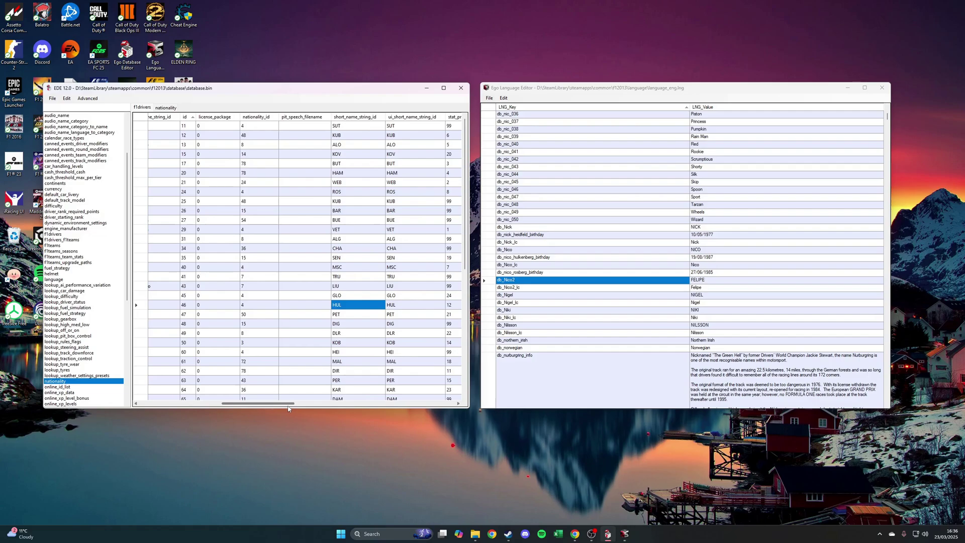
pyautogui.write('MAS')
pyautogui.press('Tab')
pyautogui.write('MAS')
pyautogui.hotkey('shift', 'Tab')
pyautogui.hotkey('shift', 'Tab')
pyautogui.hotkey('shift', 'Tab')
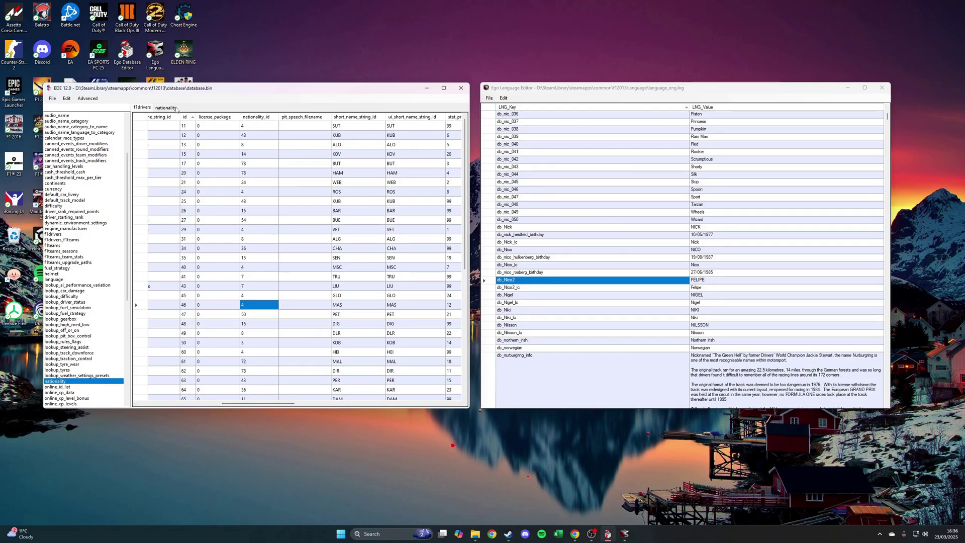
# Look up Brazil's nationality id and set the driver's nationality_id to 15.
pyautogui.click(176, 108)
pyautogui.scroll(5, 276, 149)
pyautogui.click(292, 117)
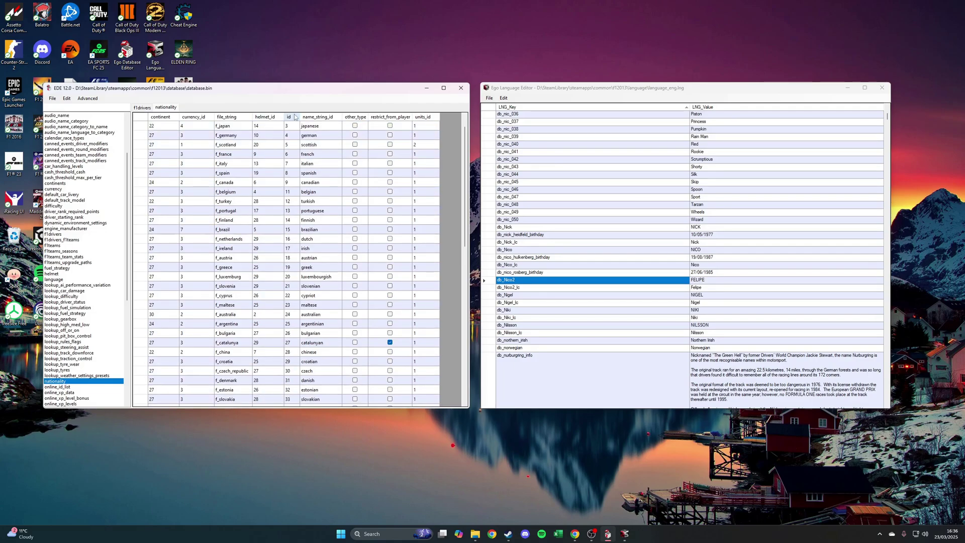
pyautogui.click(297, 230)
pyautogui.click(142, 108)
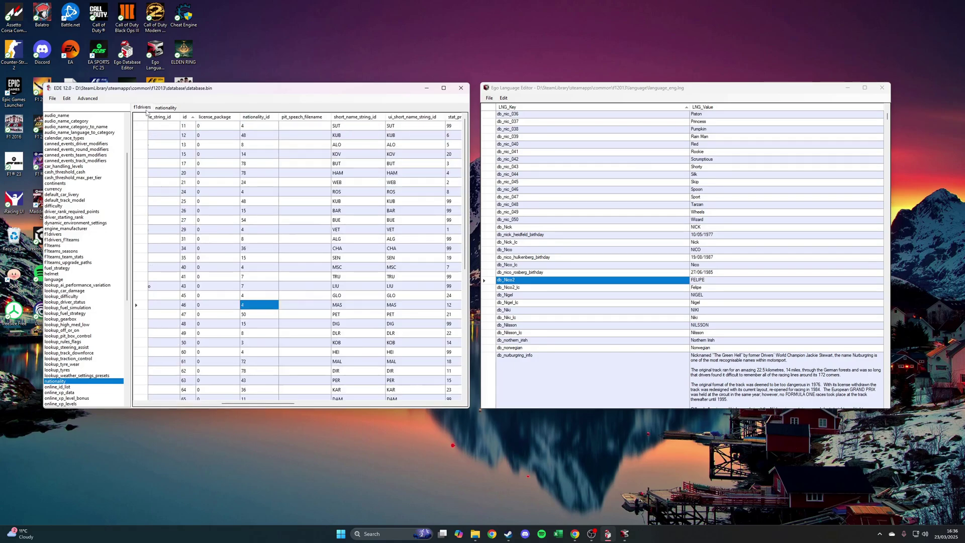
pyautogui.write('15')
pyautogui.press('Return')
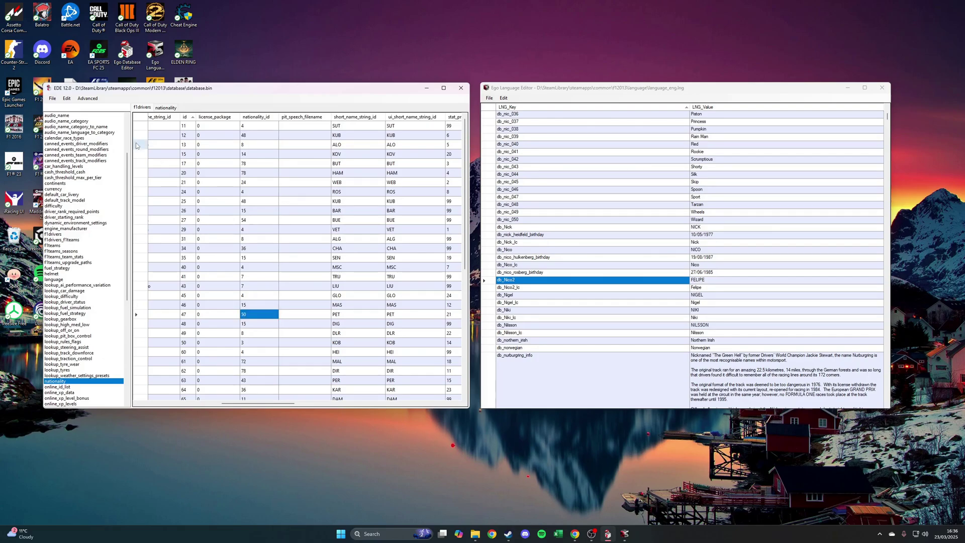
# Save database.bin and language_eng.lng, replacing both existing files.
pyautogui.click(52, 98)
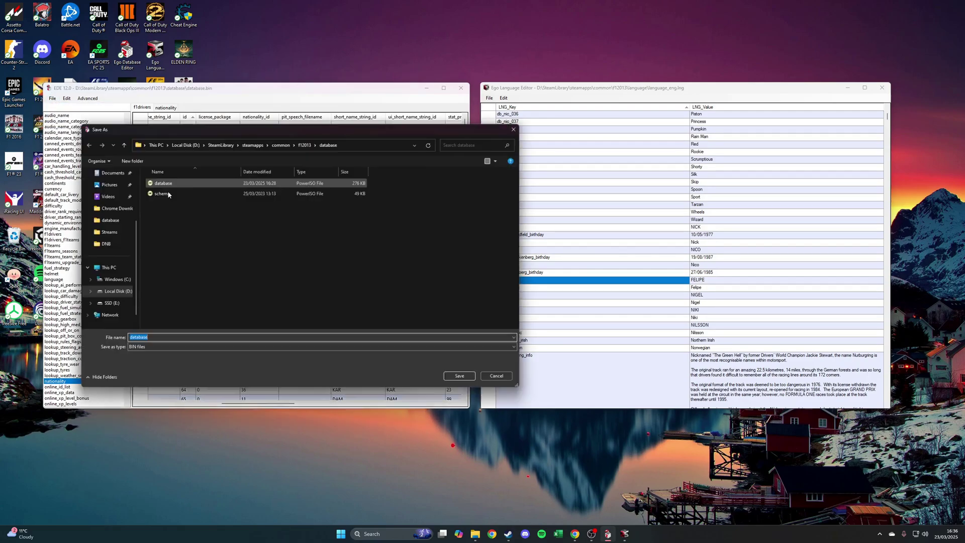
pyautogui.click(463, 377)
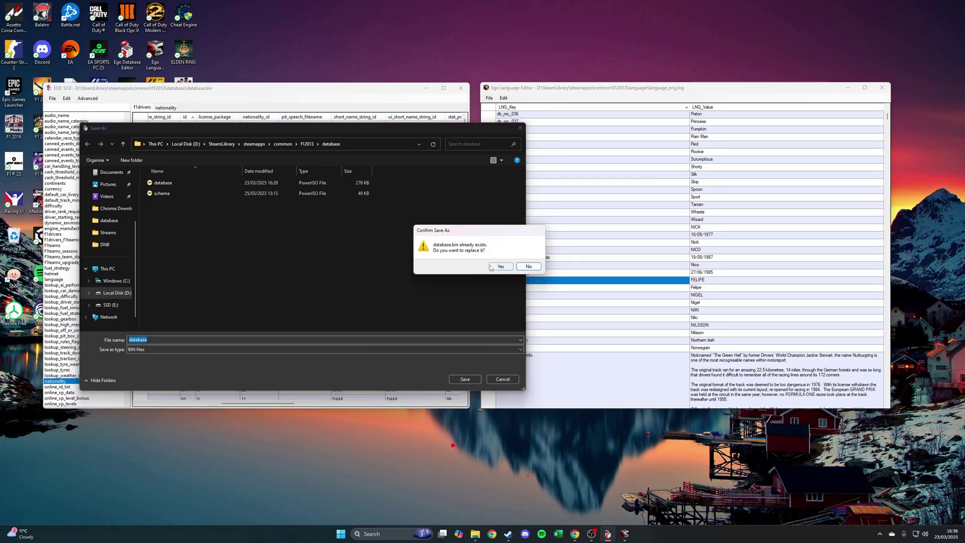
pyautogui.click(501, 266)
pyautogui.click(489, 98)
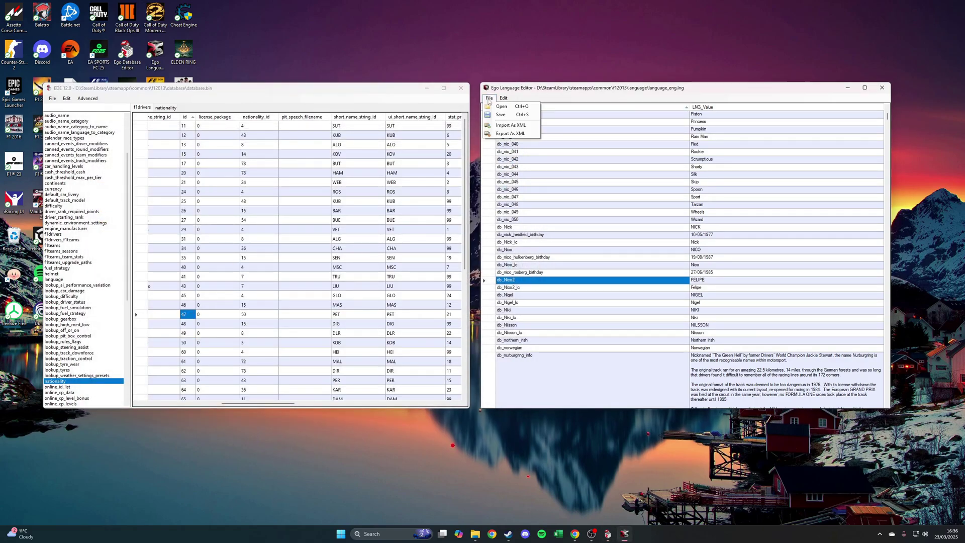
pyautogui.click(501, 115)
pyautogui.click(868, 350)
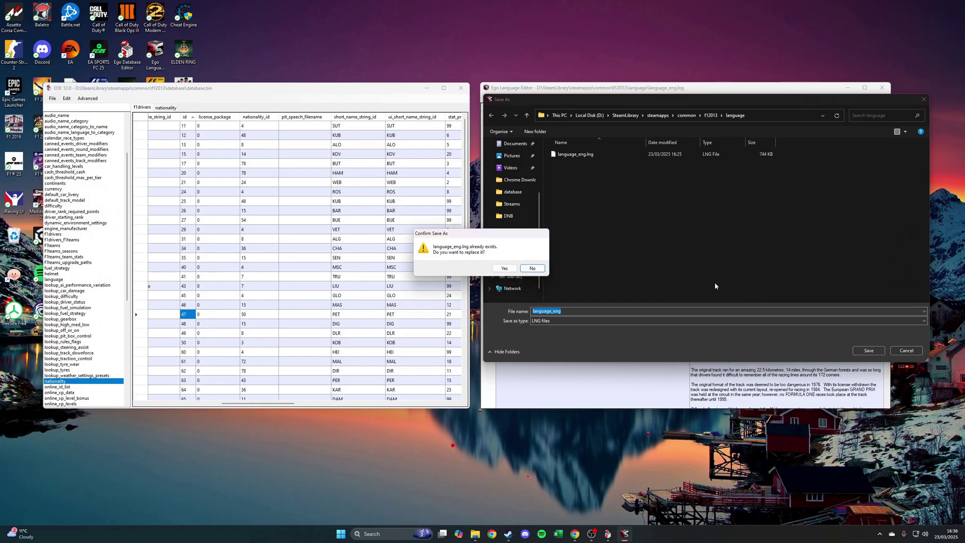
pyautogui.click(511, 269)
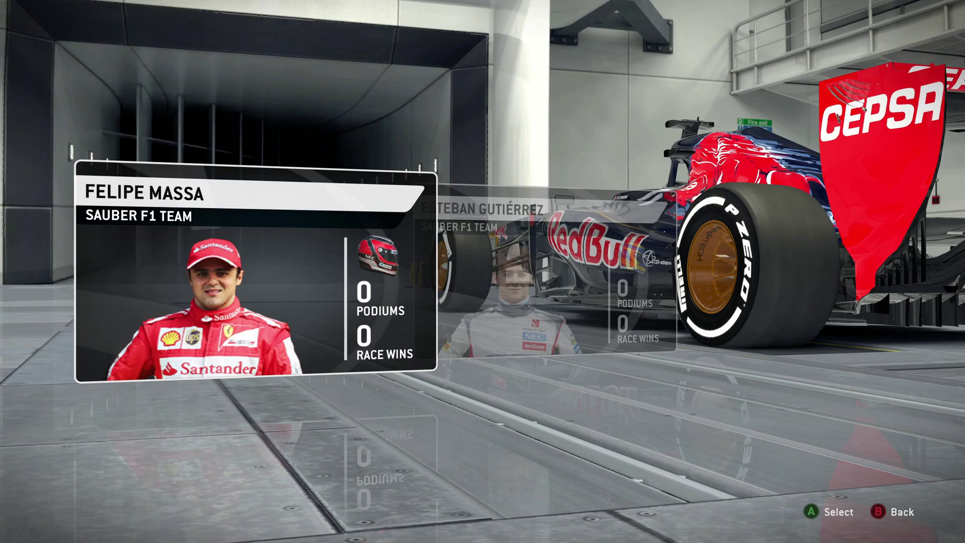
# Browse from Mercedes AMG Petronas to Sauber F1 Team and show its drivers, including Felipe Massa.
pyautogui.press('Escape')
pyautogui.press('Left')
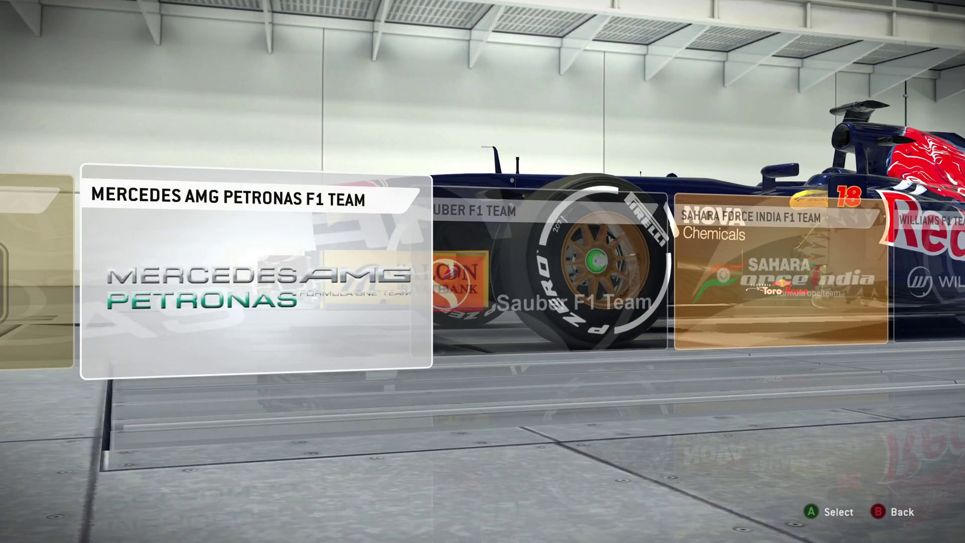
pyautogui.press('Return')
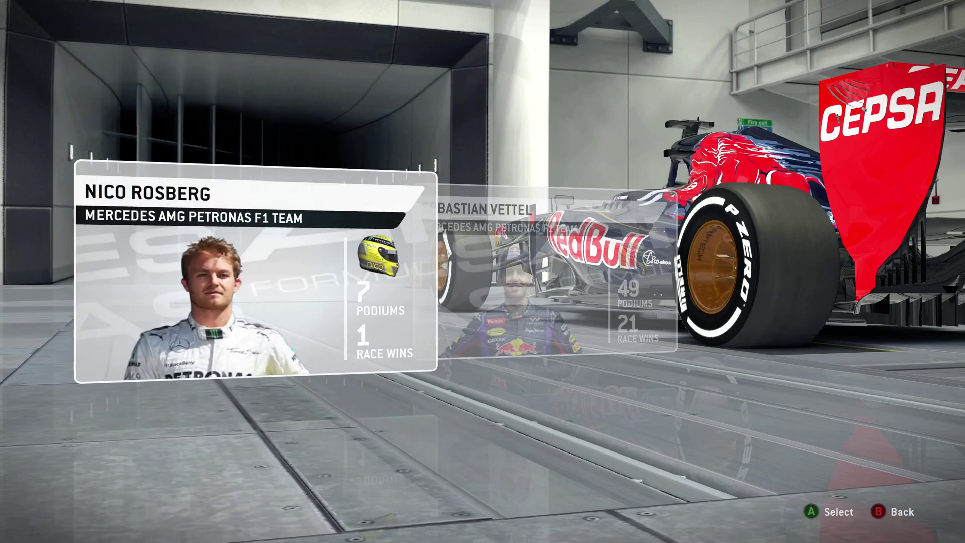
pyautogui.press('Escape')
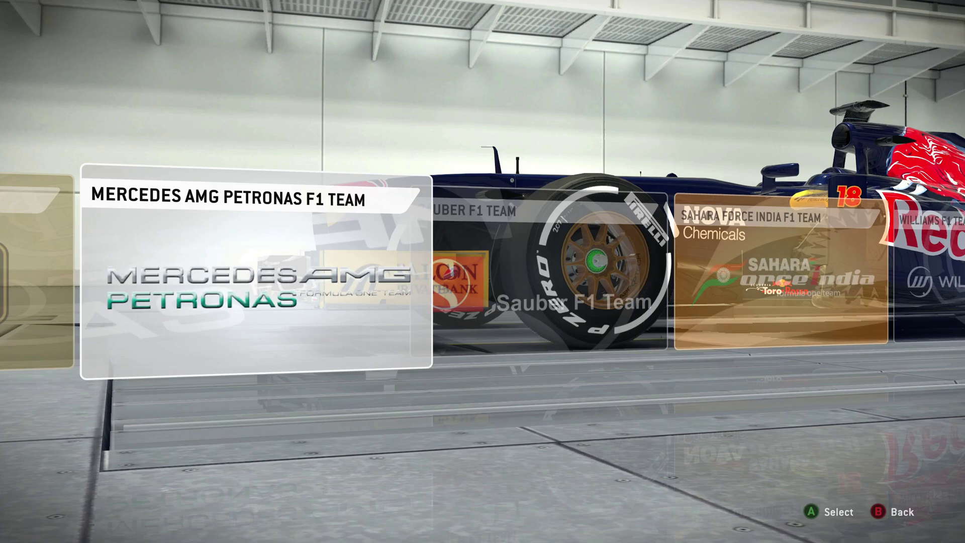
pyautogui.press('Right')
pyautogui.press('Return')
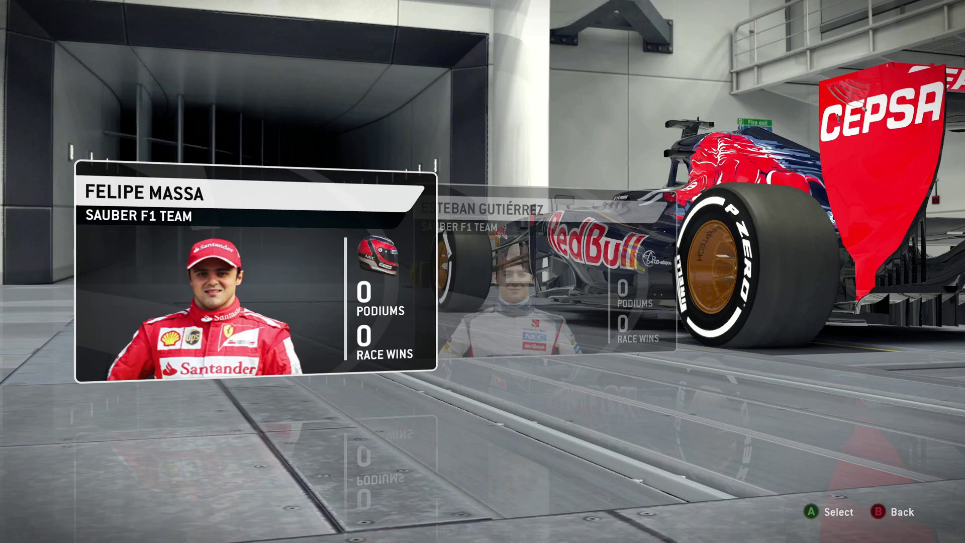
# Choose Felipe Massa to load Melbourne, then view and close the full standings.
pyautogui.press('Return')
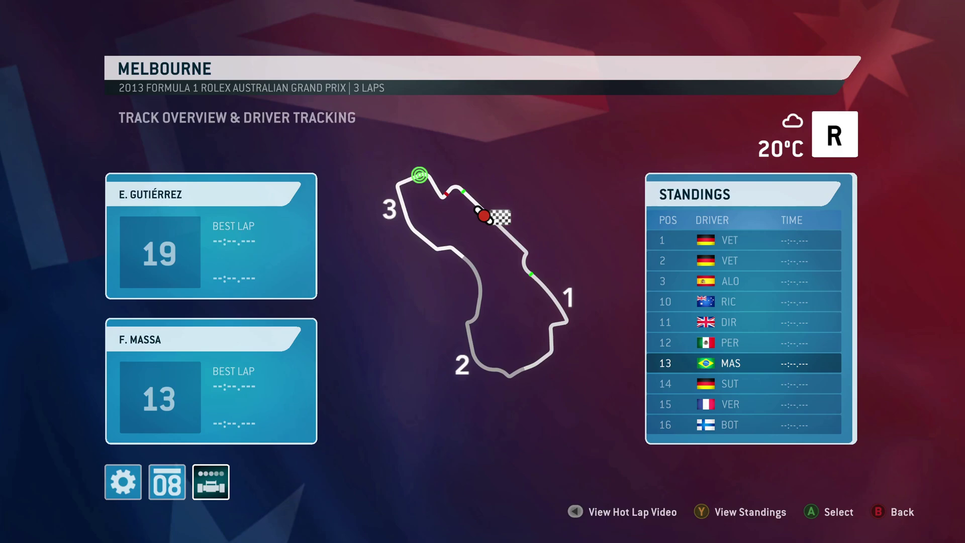
pyautogui.press('y')
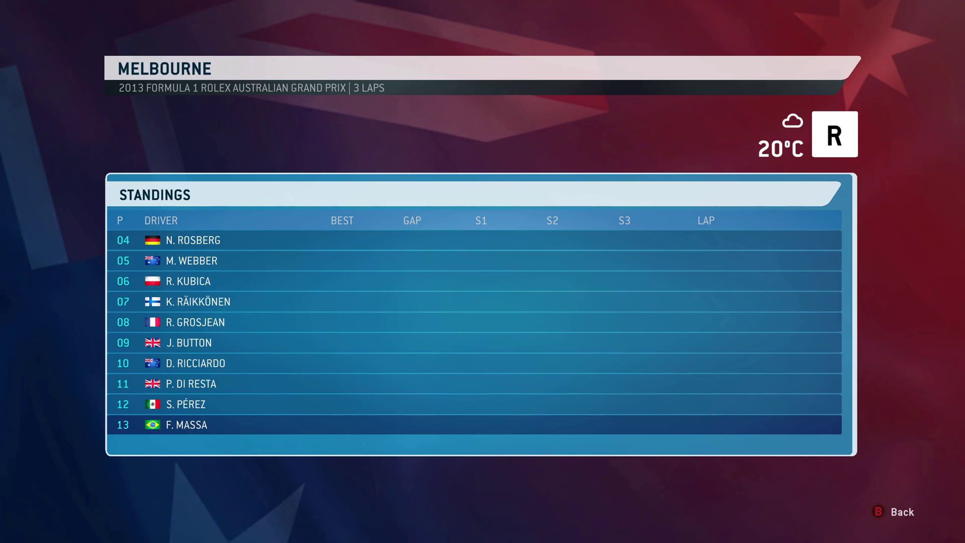
pyautogui.press('Escape')
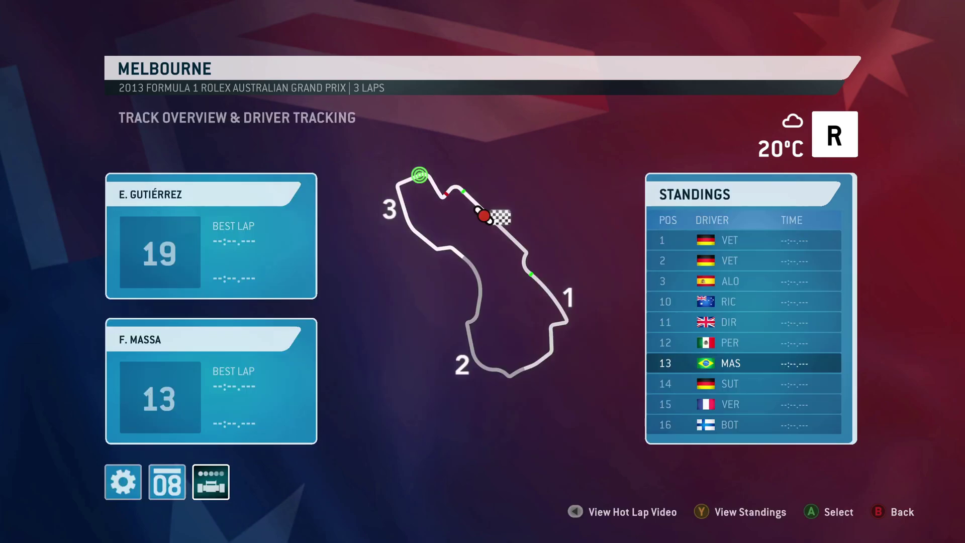
# Leave the Melbourne track overview for the Sauber garage cockpit.
pyautogui.press('Escape')
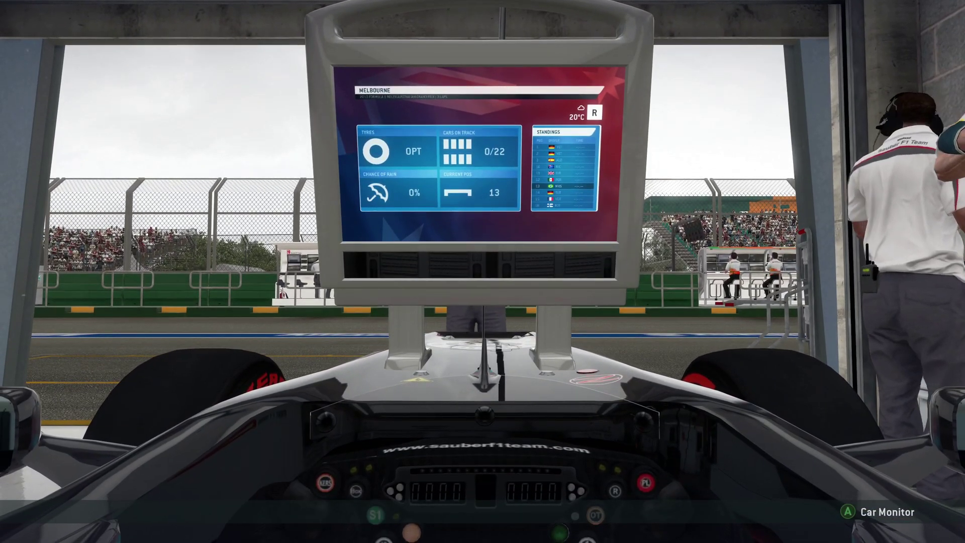